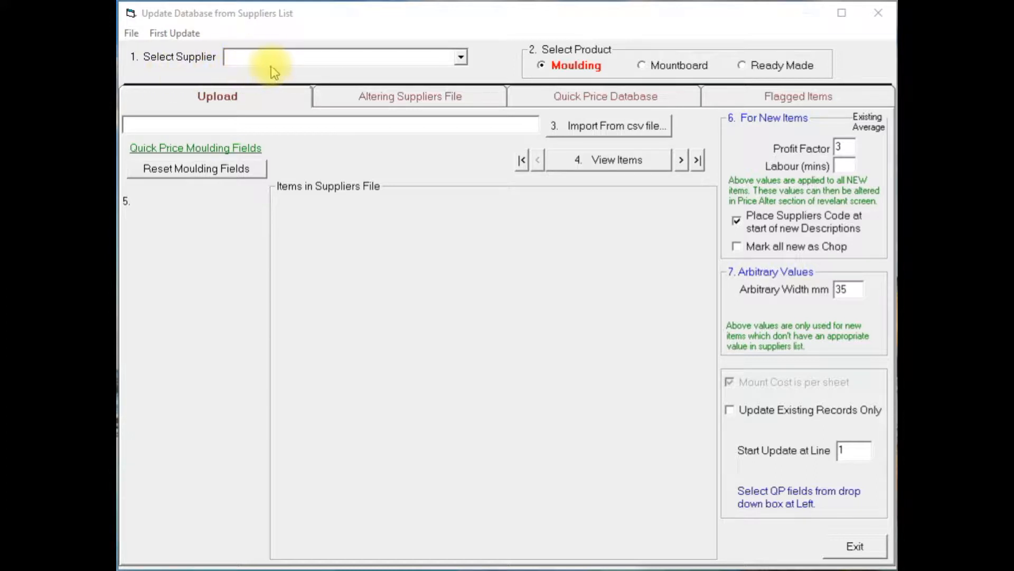
# - Choose Neilsons Bainbridge as the supplier and Mountboard as the product to update
pyautogui.click(291, 63)
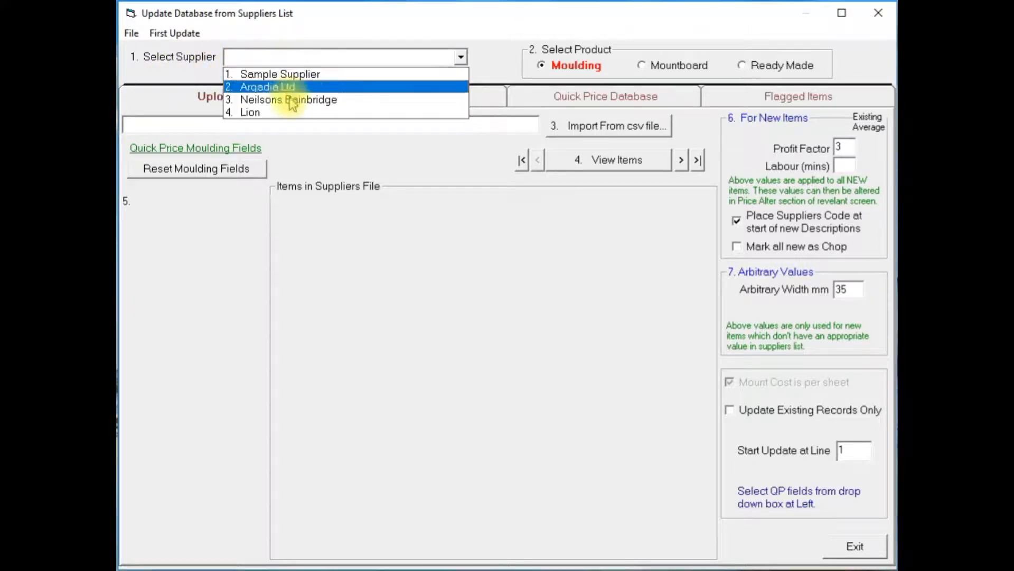
pyautogui.click(288, 99)
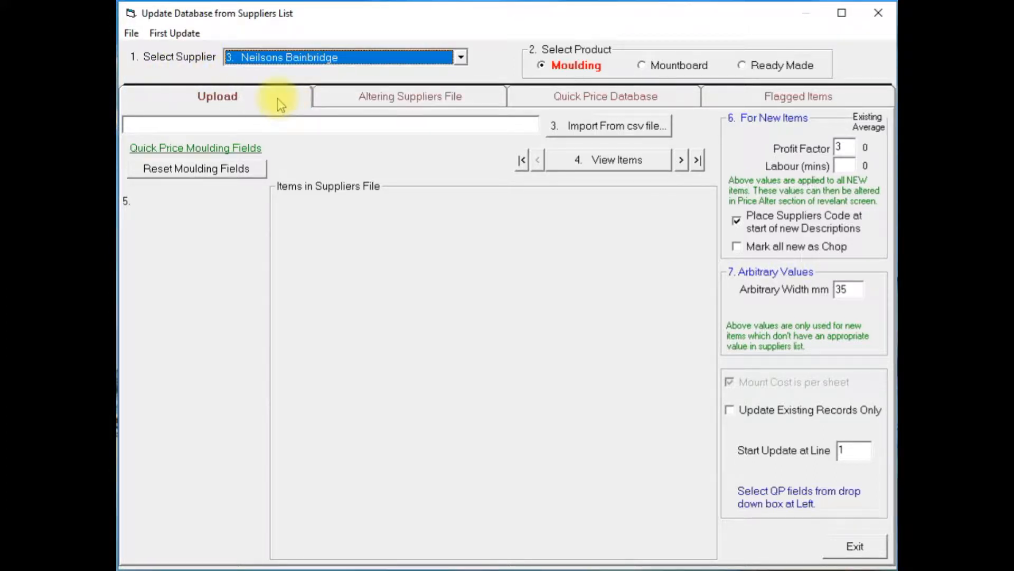
pyautogui.click(667, 69)
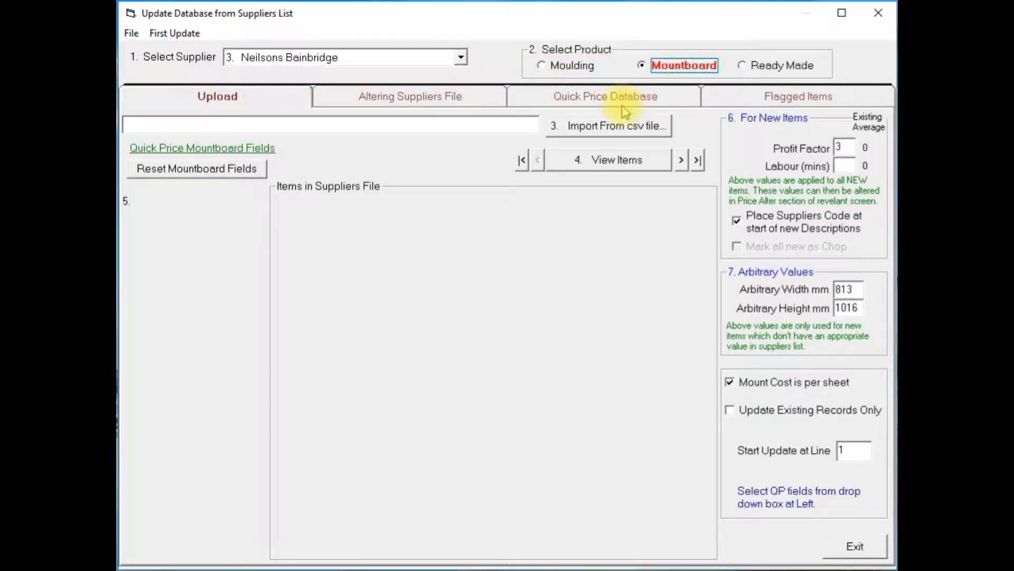
# - Import the Mountboard Price List with dimensions CSV file from the Quick Price video\suppliers Prices\neilsons folder
pyautogui.click(588, 134)
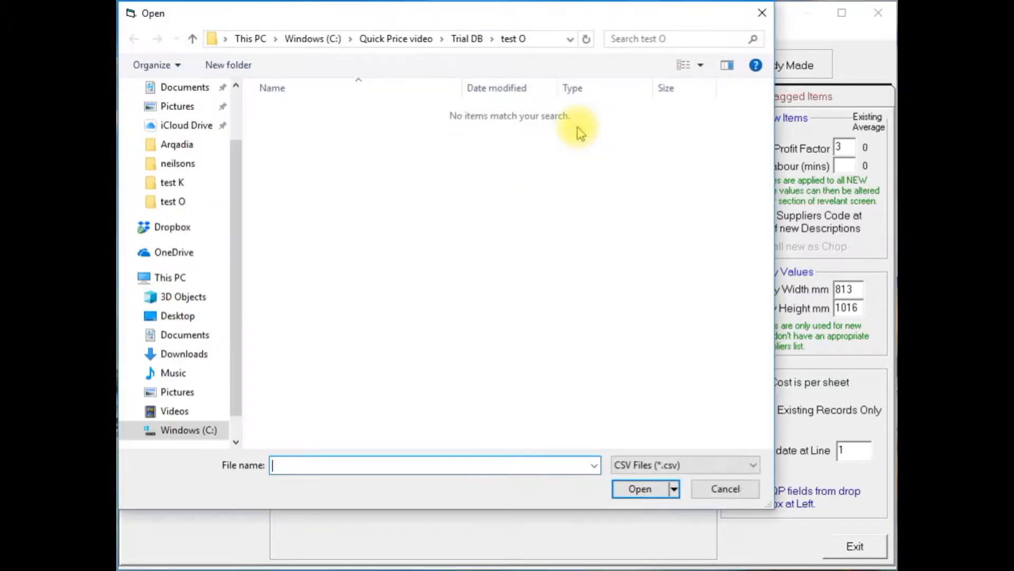
pyautogui.click(417, 43)
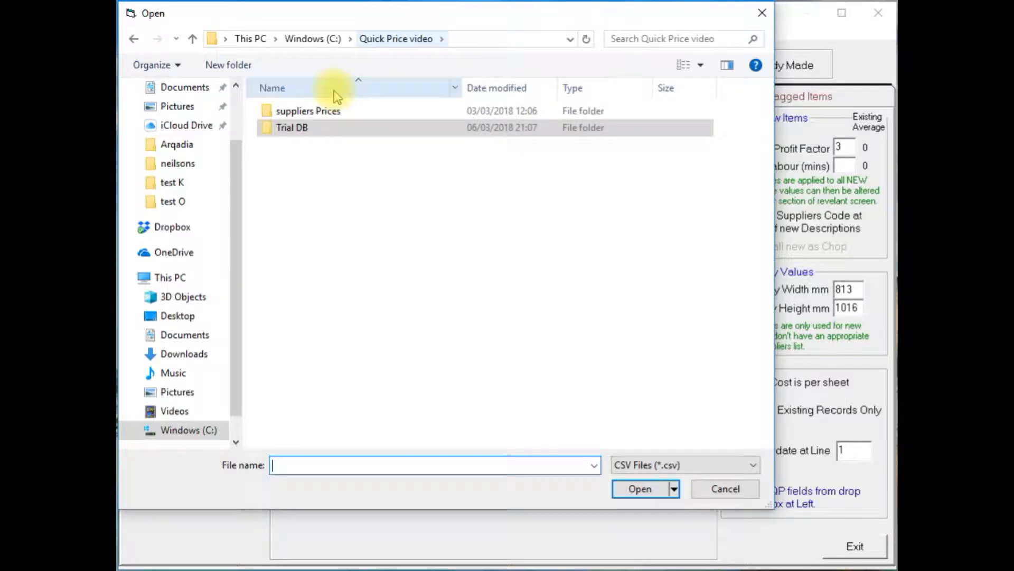
pyautogui.click(330, 112)
pyautogui.doubleClick(330, 112)
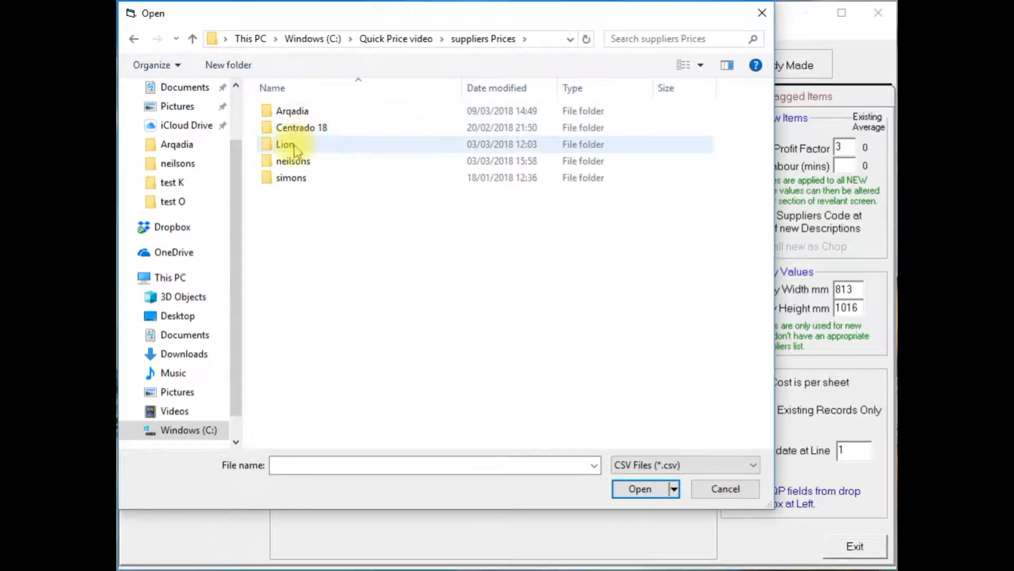
pyautogui.doubleClick(288, 161)
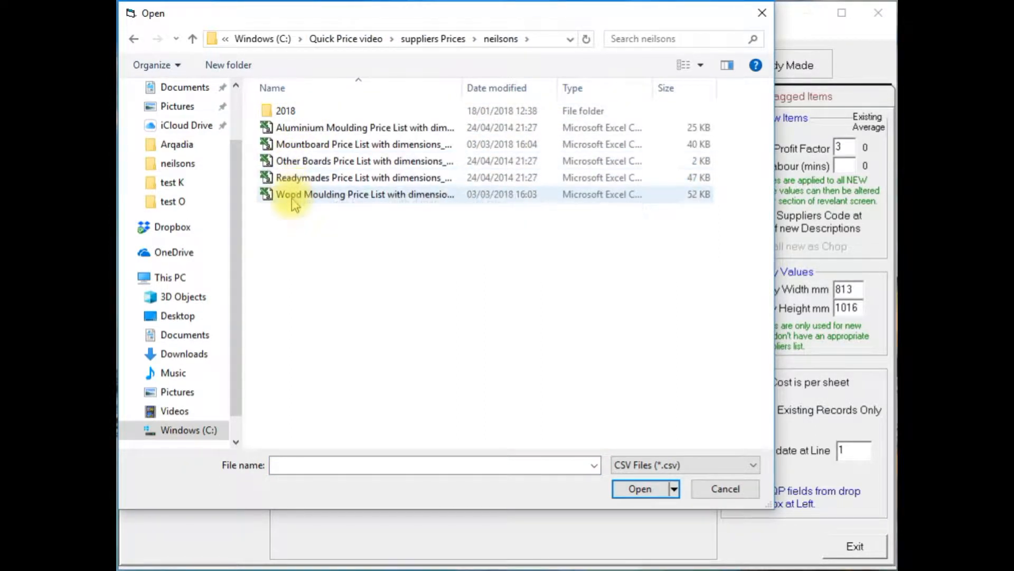
pyautogui.doubleClick(303, 148)
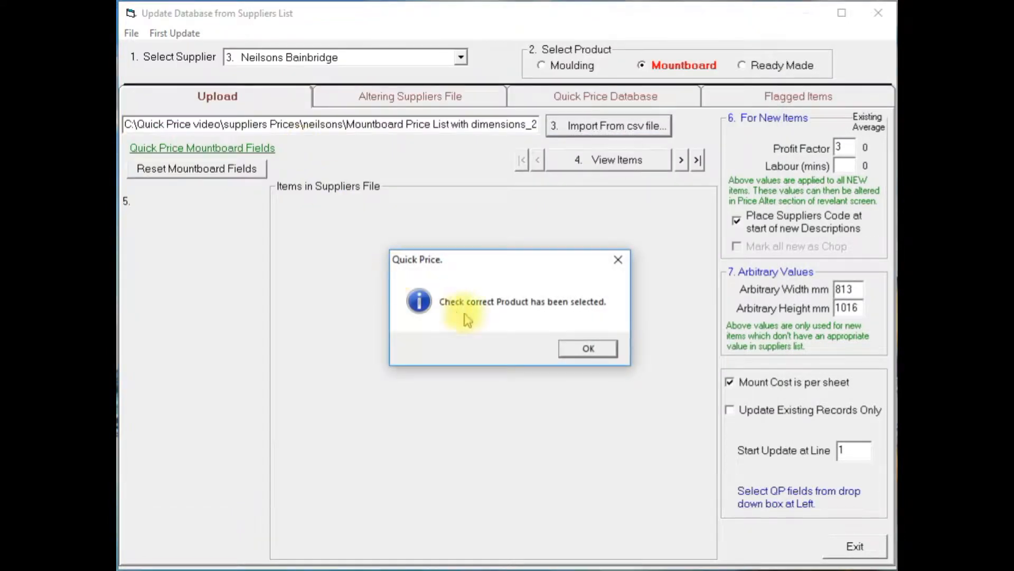
pyautogui.click(598, 347)
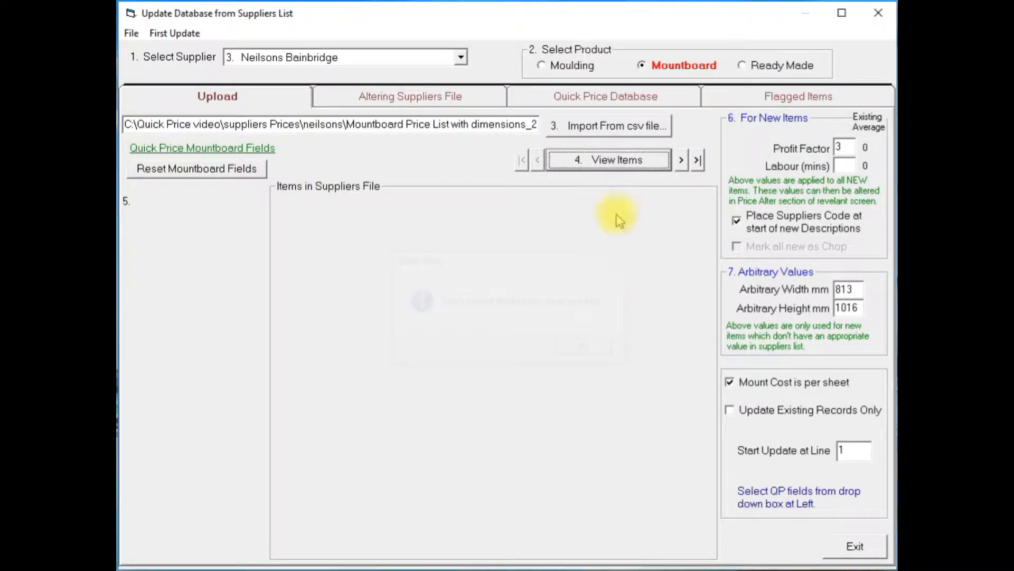
# - Display the items in the imported supplier's file and browse forward to line 6
pyautogui.click(615, 165)
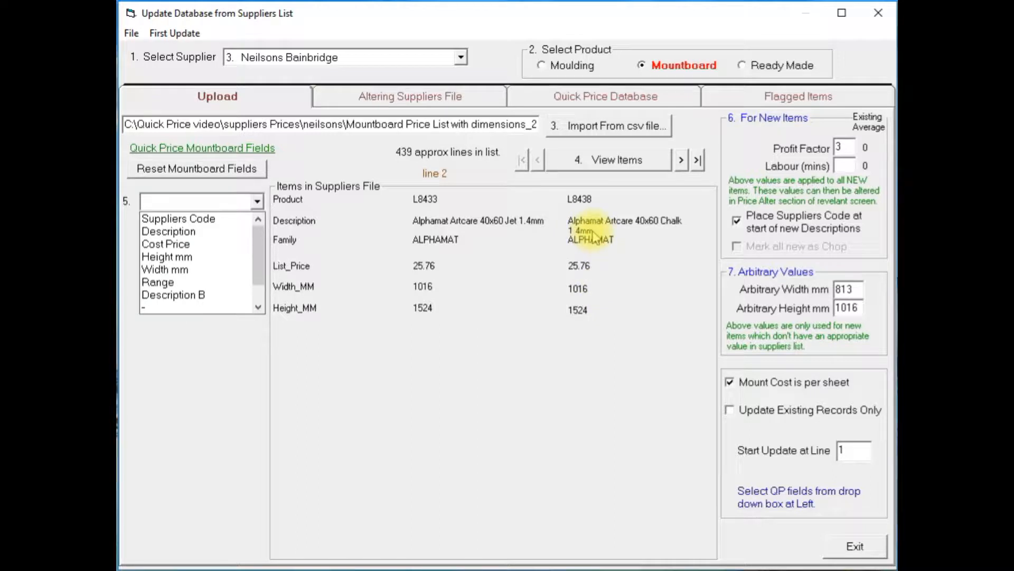
pyautogui.click(682, 164)
pyautogui.click(681, 161)
pyautogui.click(680, 161)
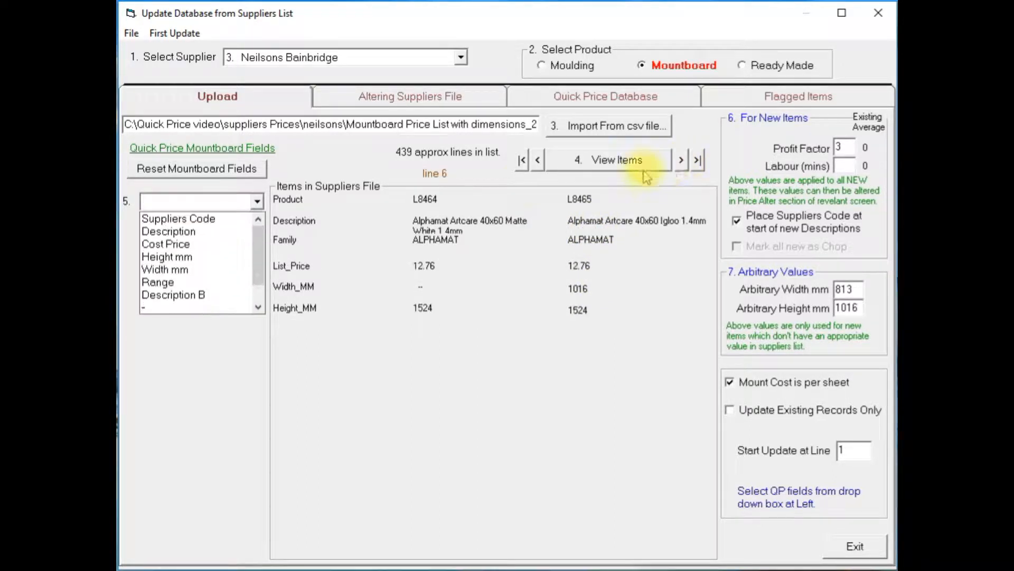
# - Map Product to Suppliers Code, Description to Description, Family to Range, List_Price to Cost Price, Width_MM to Width mm and Height_MM to Height mm
pyautogui.click(502, 191)
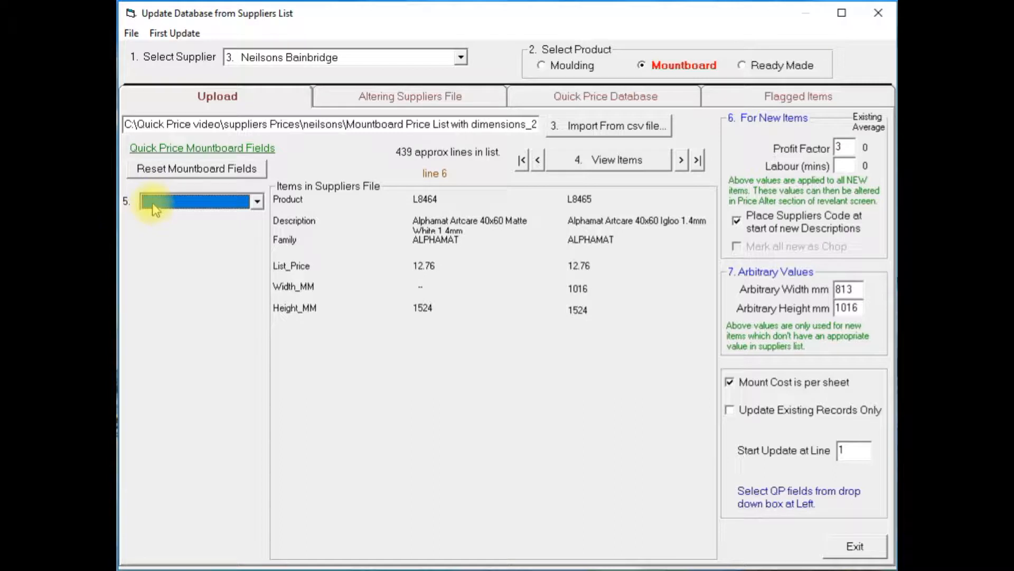
pyautogui.click(172, 202)
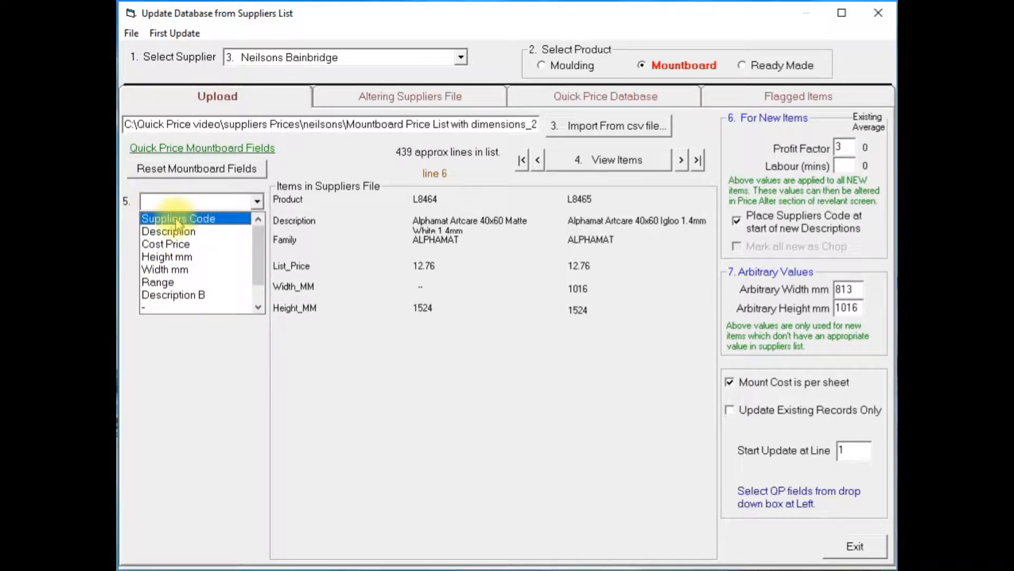
pyautogui.click(176, 220)
pyautogui.click(173, 239)
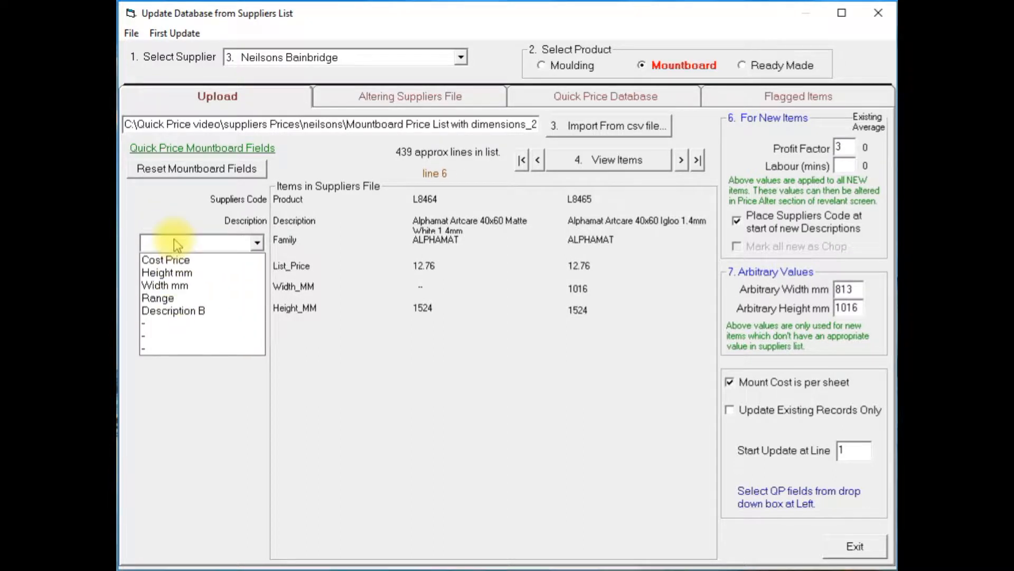
pyautogui.click(163, 299)
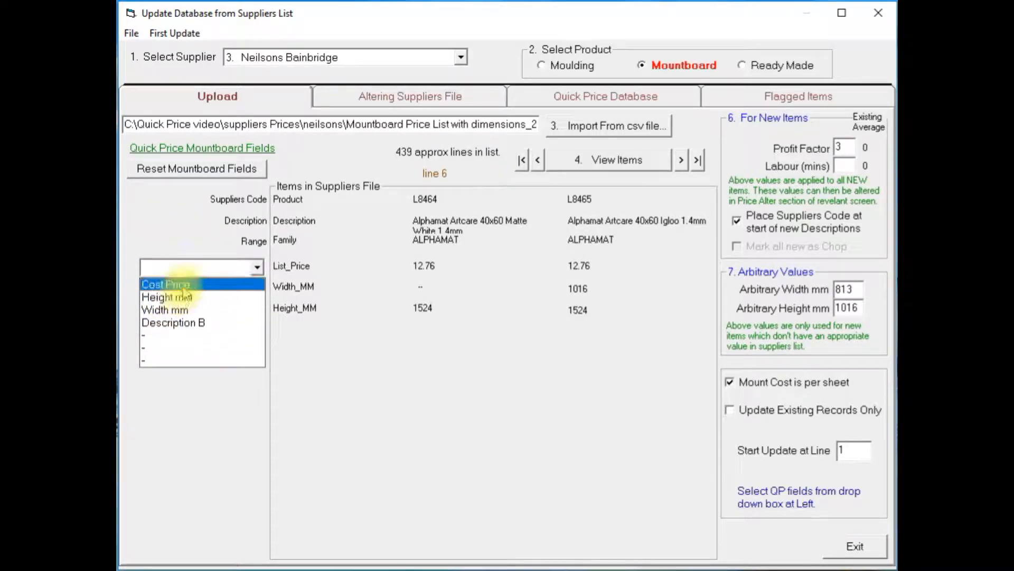
pyautogui.click(166, 285)
pyautogui.click(186, 318)
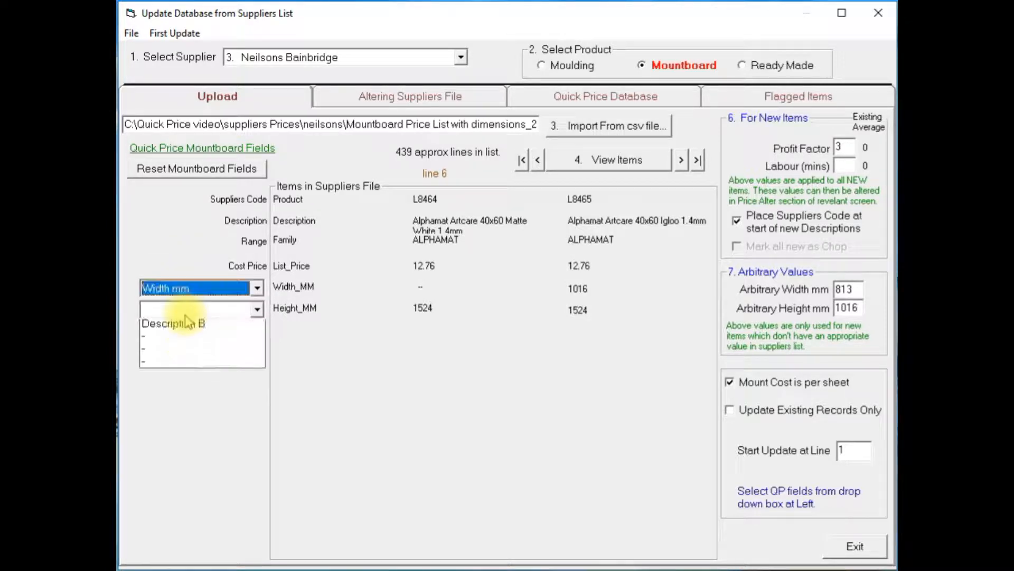
pyautogui.click(183, 329)
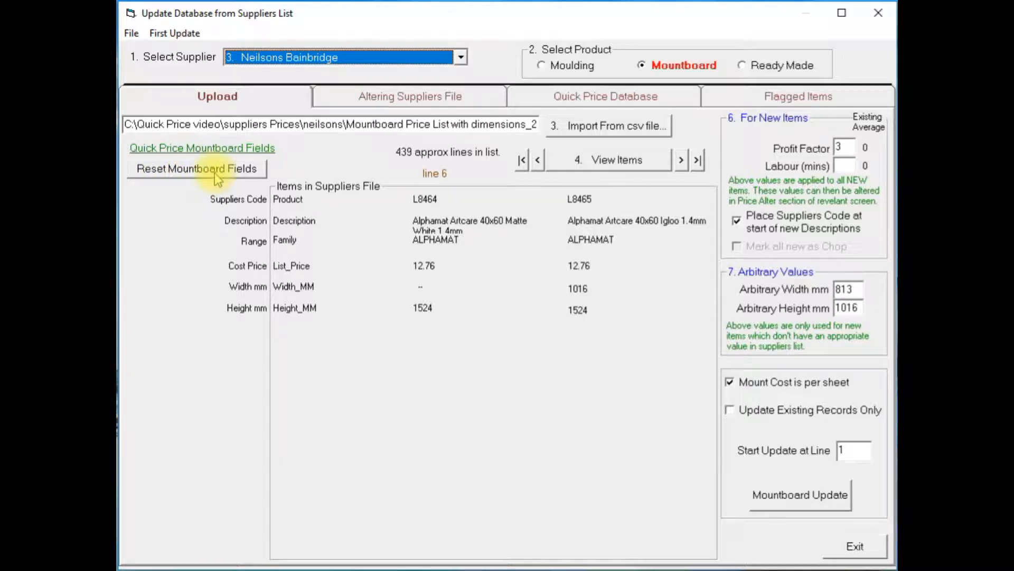
# - Set the labour for new items to 10 minutes and run the mountboard update for the supplier
pyautogui.click(847, 165)
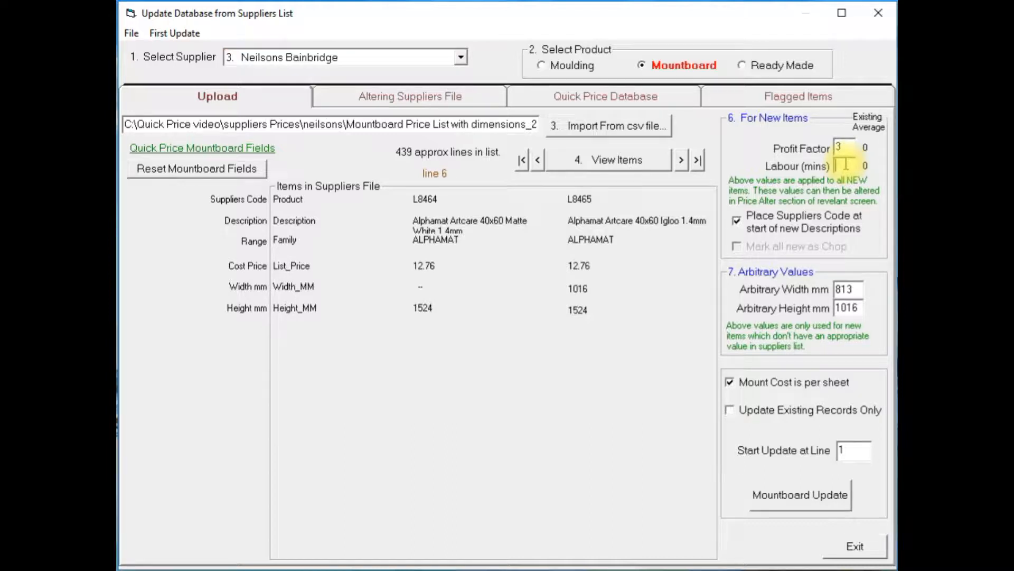
pyautogui.write('10')
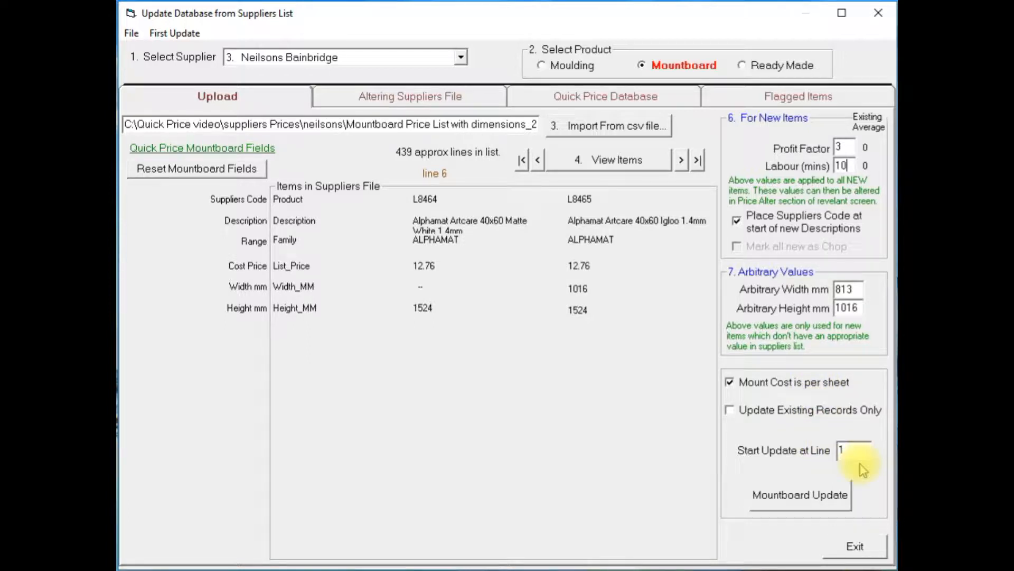
pyautogui.click(775, 507)
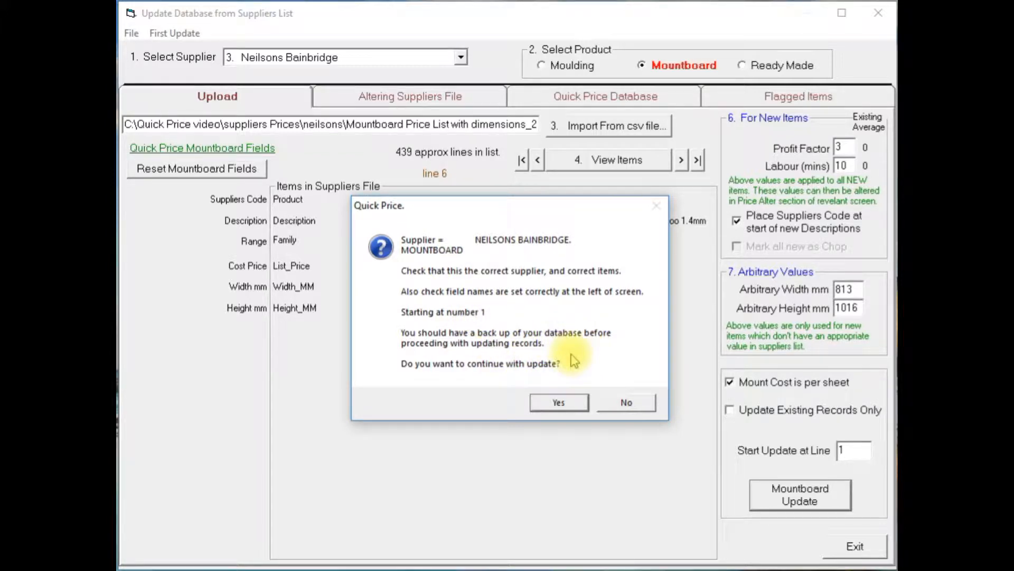
pyautogui.click(558, 403)
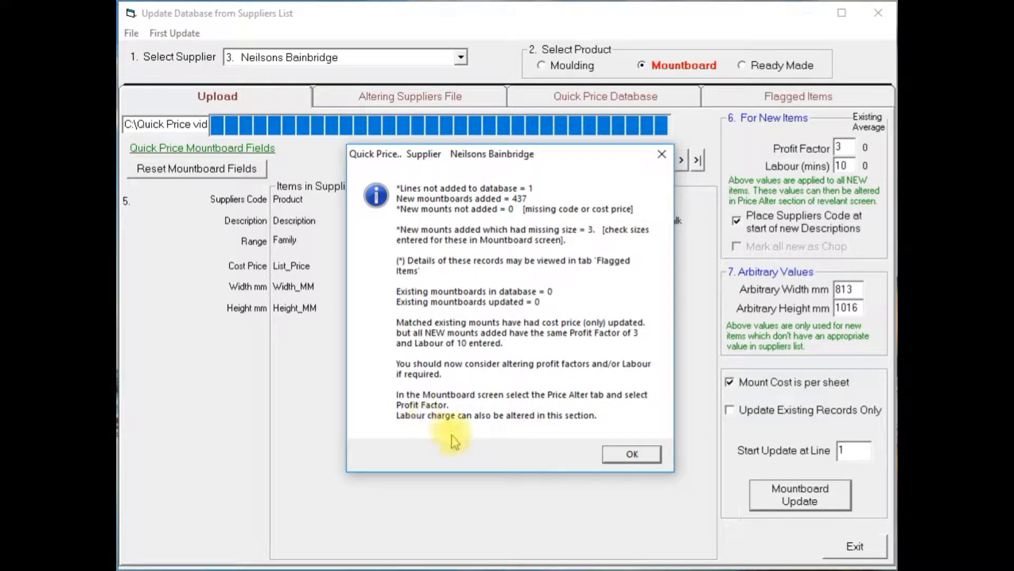
pyautogui.click(614, 454)
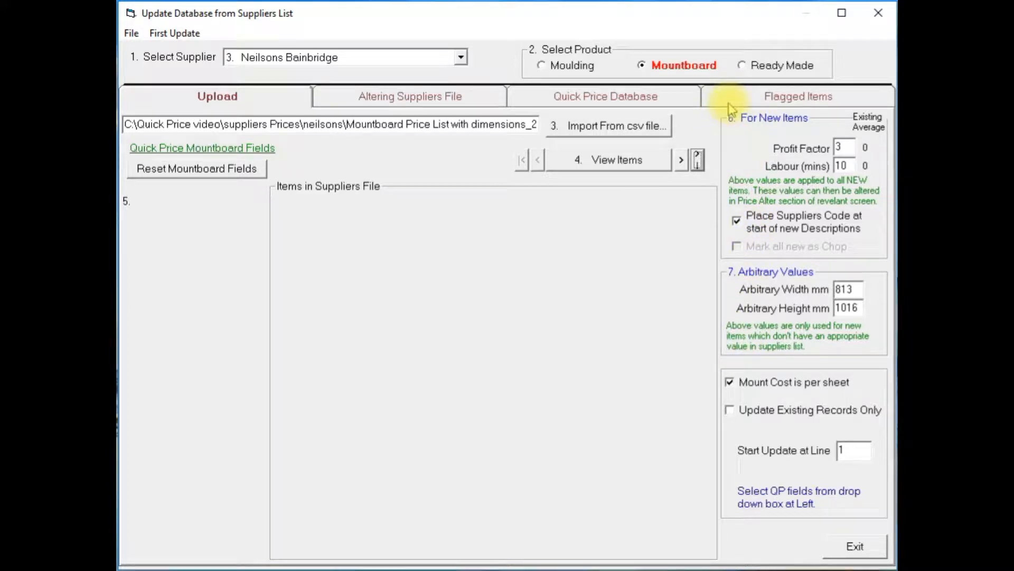
# - Review the flagged mountboard items from the update, then return to the upload settings
pyautogui.click(774, 104)
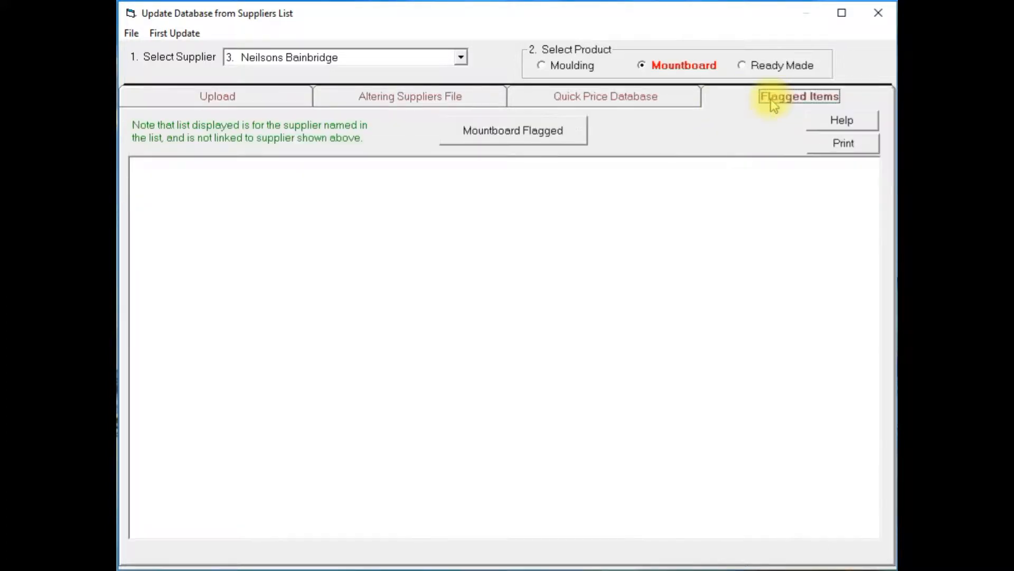
pyautogui.click(562, 136)
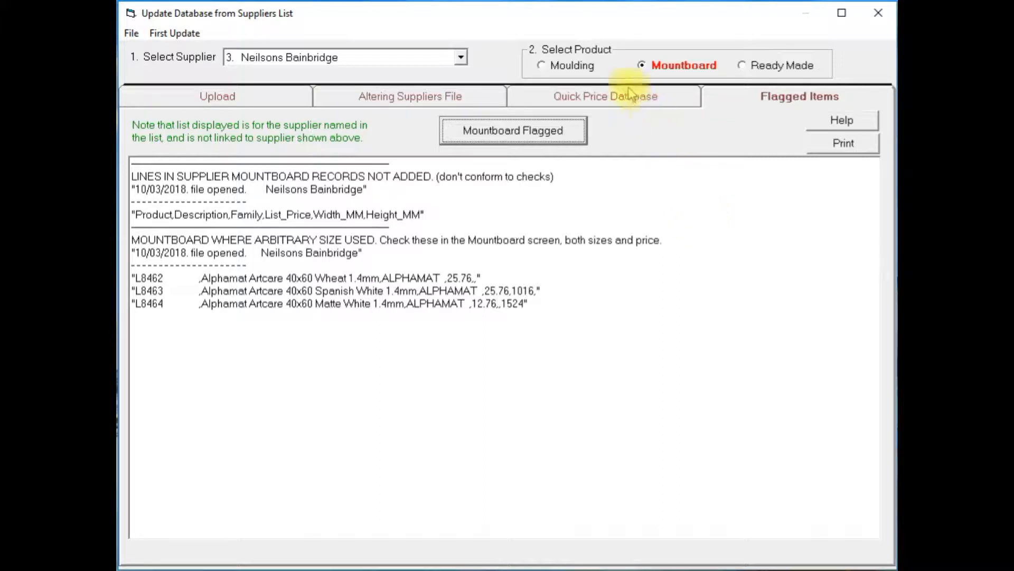
pyautogui.click(285, 101)
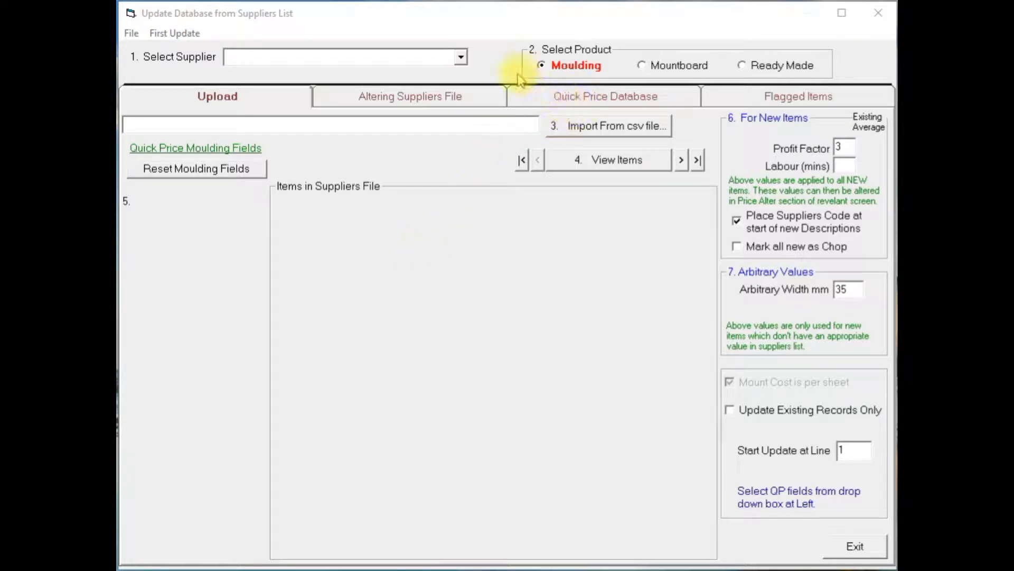
# - List Nielsen Bainbridge's mountboard records in the Quick Price database with no supplier codes entered, excluding discontinued ones
pyautogui.click(460, 57)
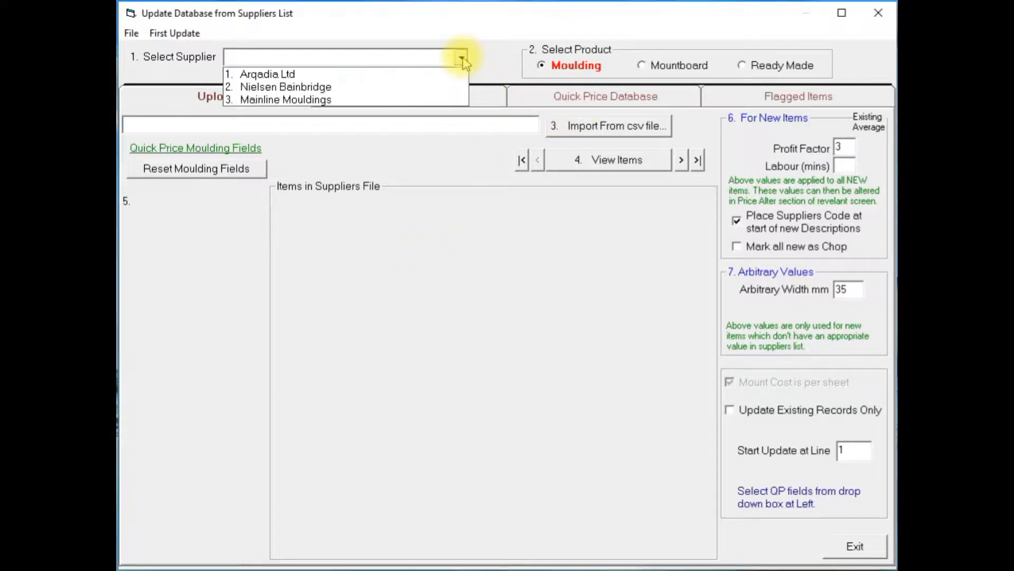
pyautogui.click(369, 87)
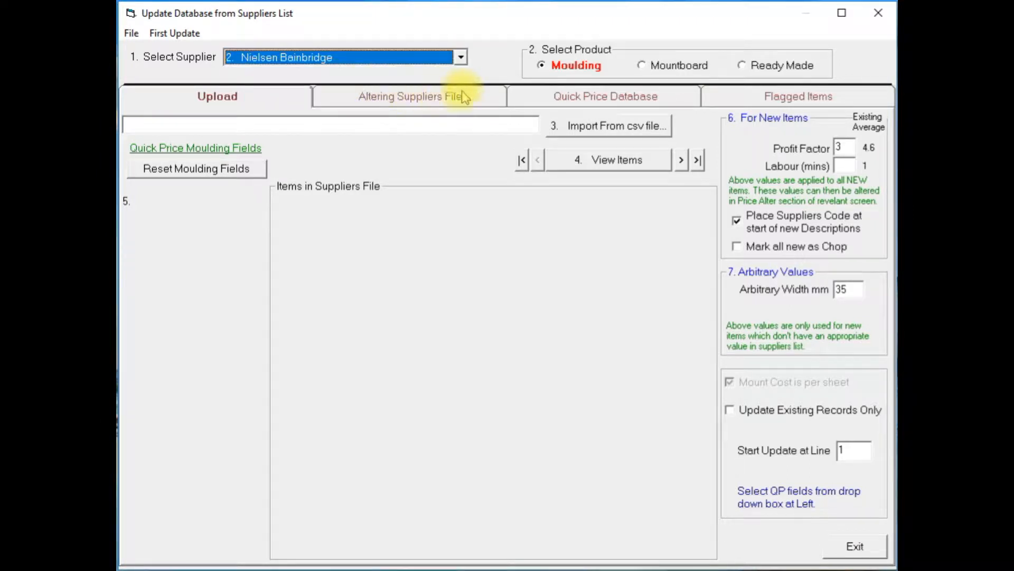
pyautogui.click(643, 67)
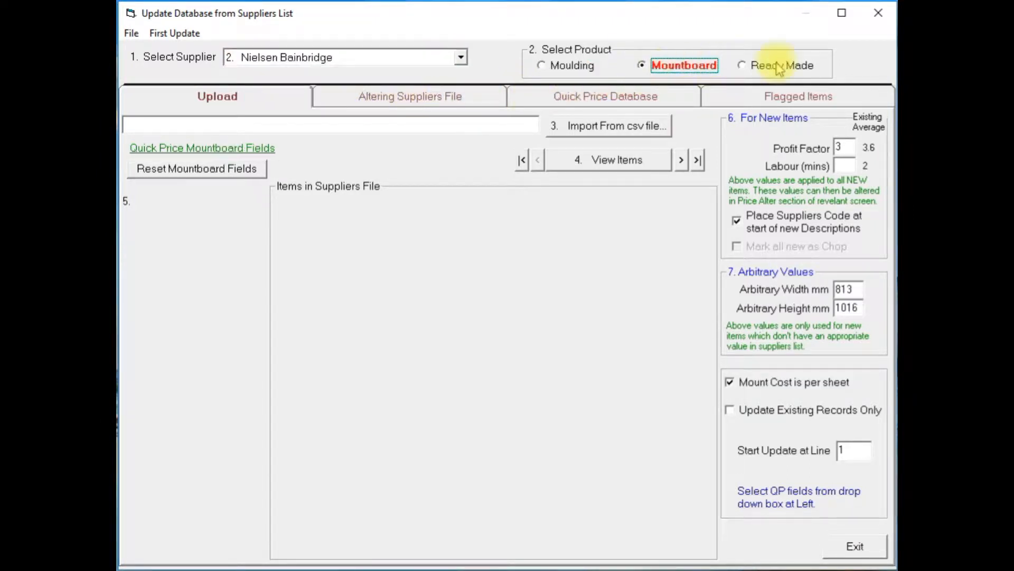
pyautogui.click(580, 102)
pyautogui.click(566, 128)
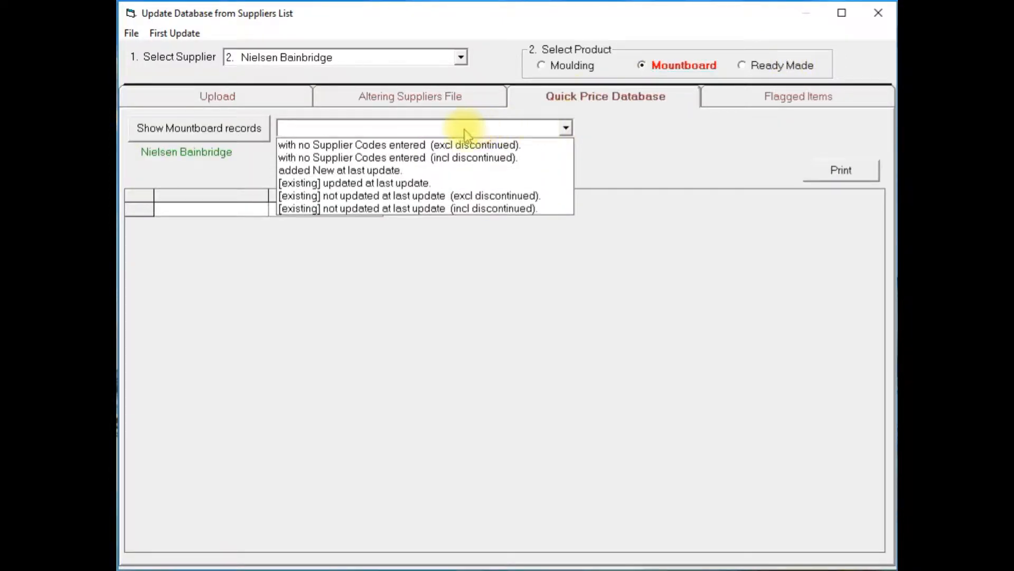
pyautogui.click(372, 146)
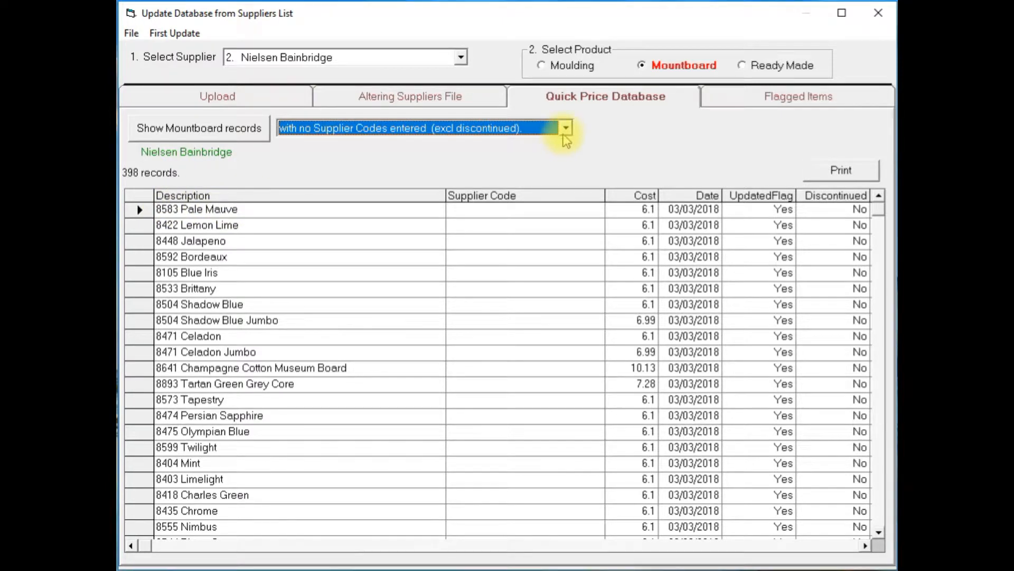
# - List the moulding records with no supplier codes entered and examine the item codes in the first three descriptions
pyautogui.click(566, 68)
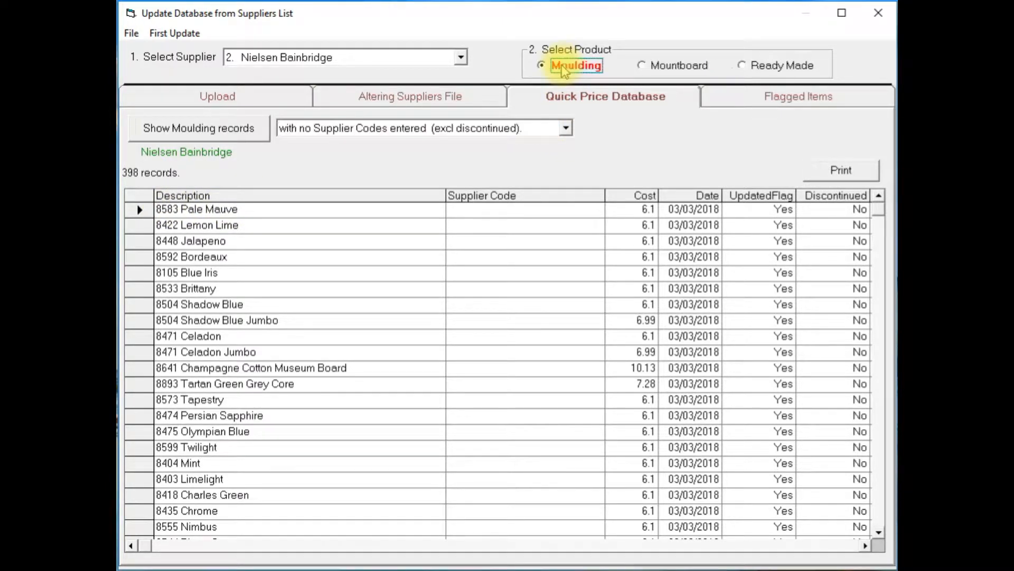
pyautogui.click(256, 138)
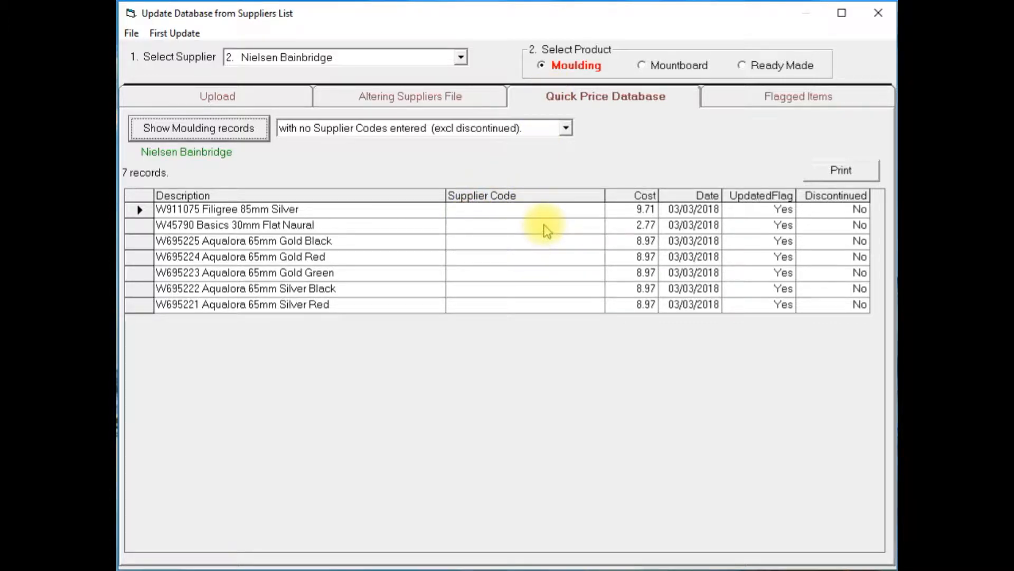
pyautogui.click(194, 210)
pyautogui.doubleClick(194, 210)
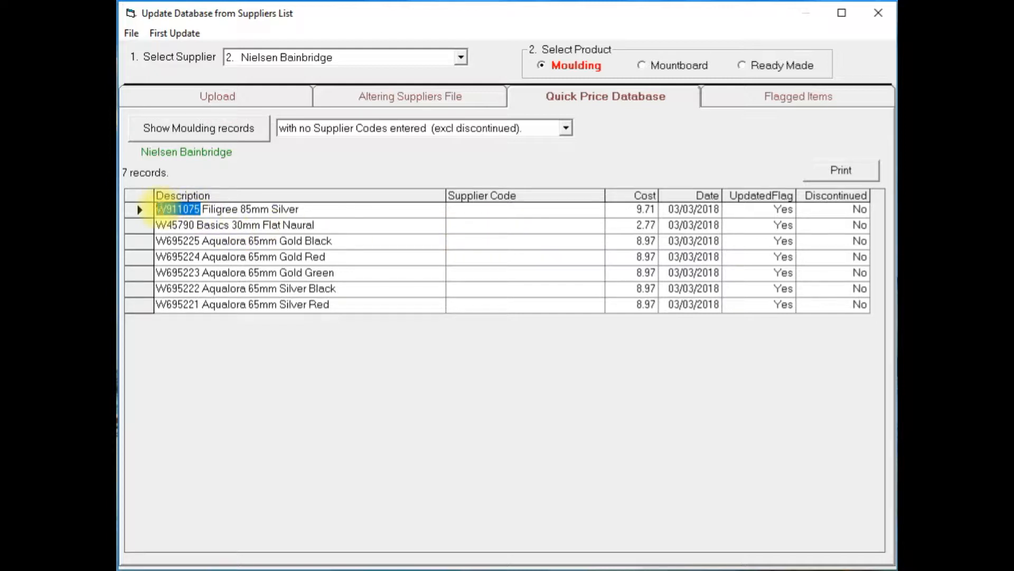
pyautogui.press('Down')
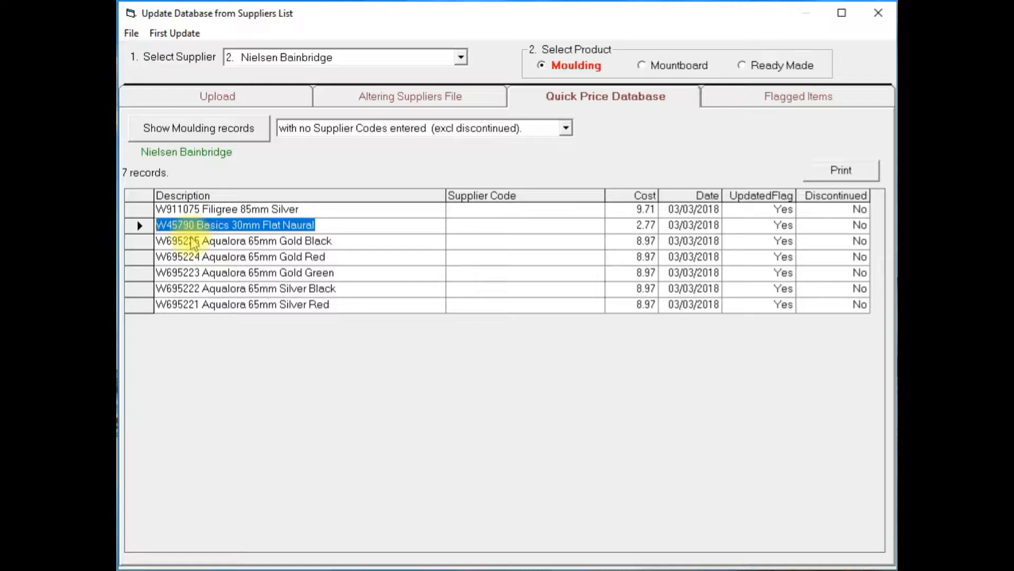
pyautogui.press('Down')
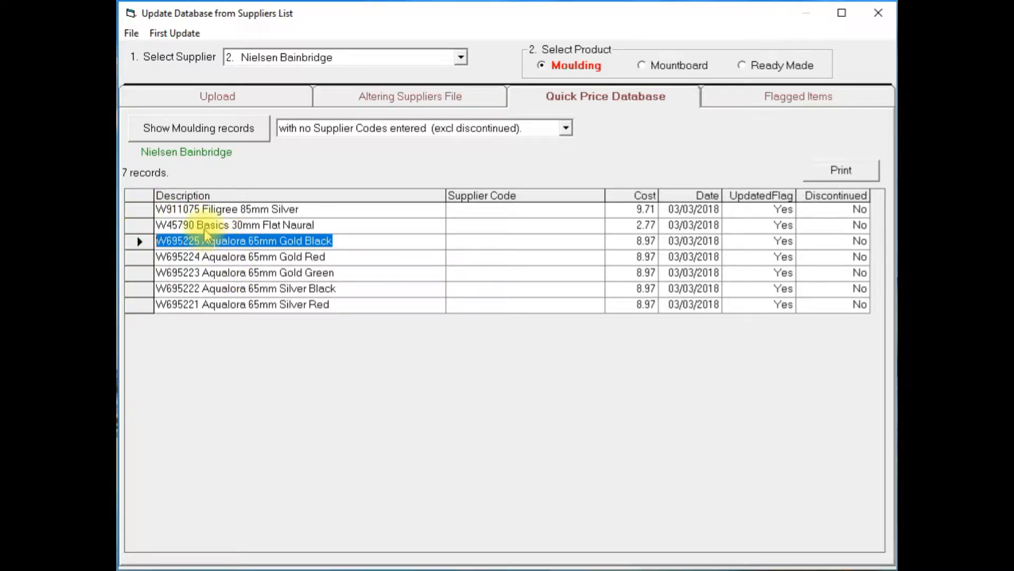
# - Import the CSV file "Wood Moulding Price List with dimensions_2014.csv" for Nielsen Bainbridge mouldings and view its items
pyautogui.click(474, 227)
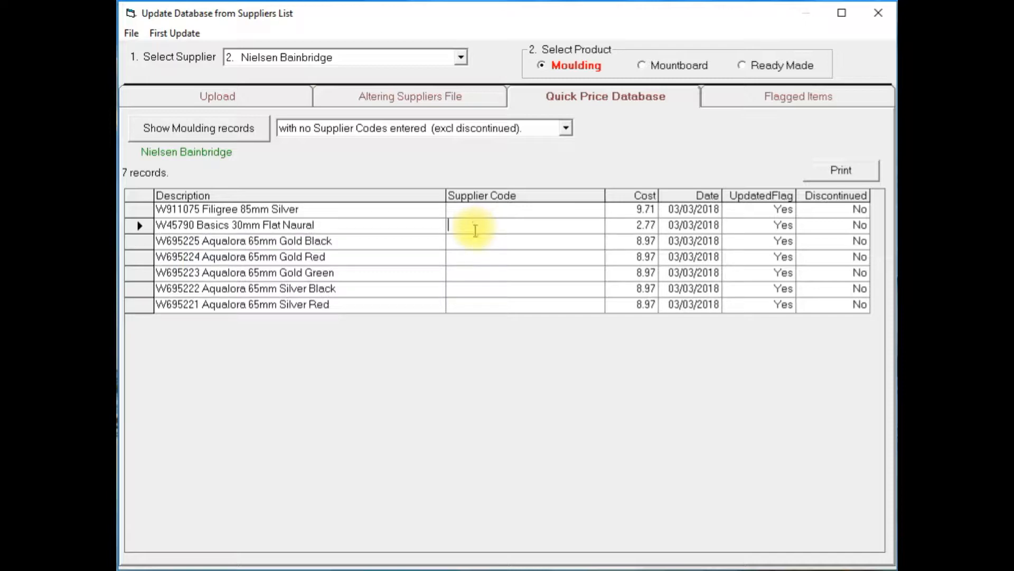
pyautogui.click(252, 104)
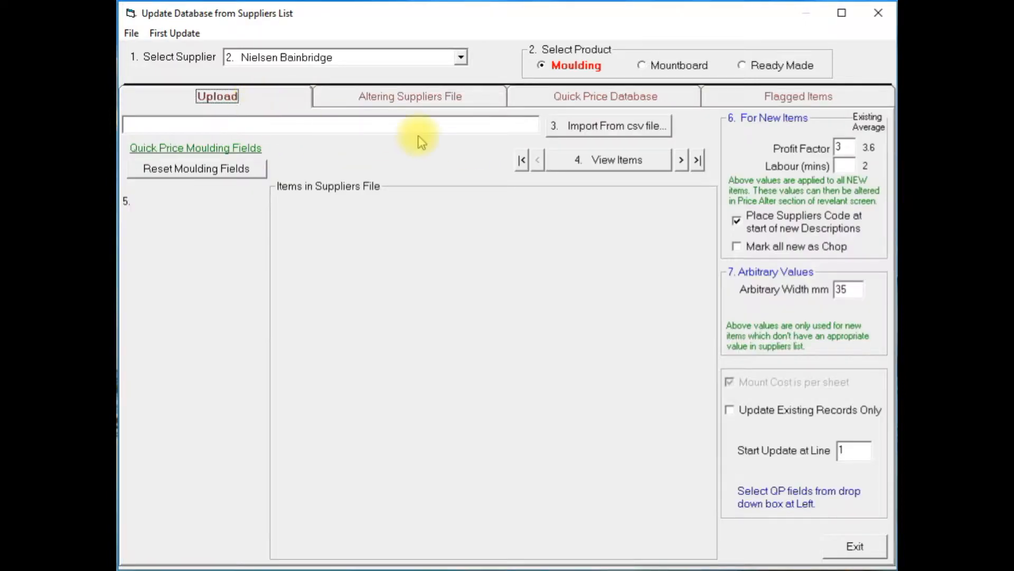
pyautogui.click(621, 130)
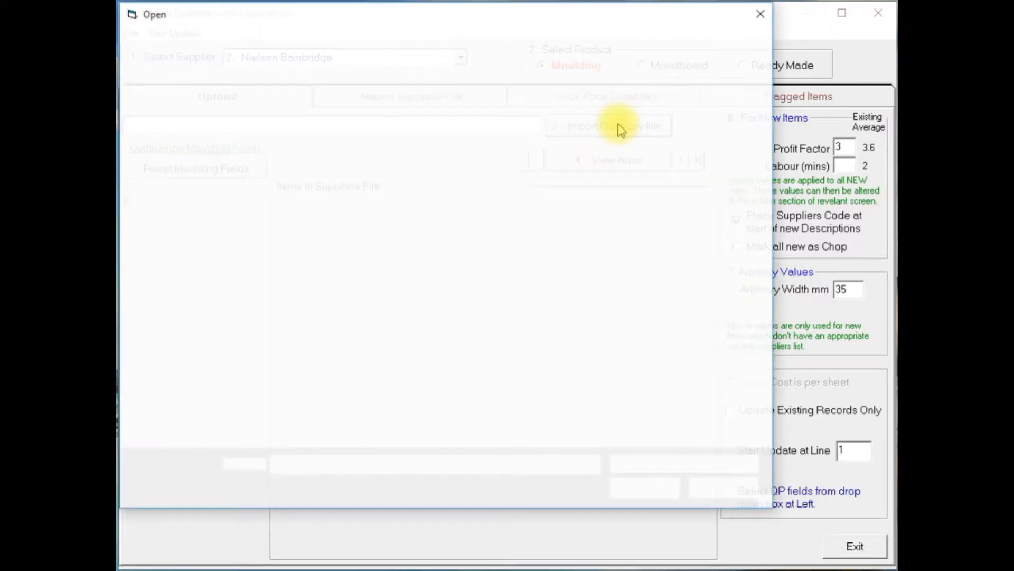
pyautogui.click(303, 200)
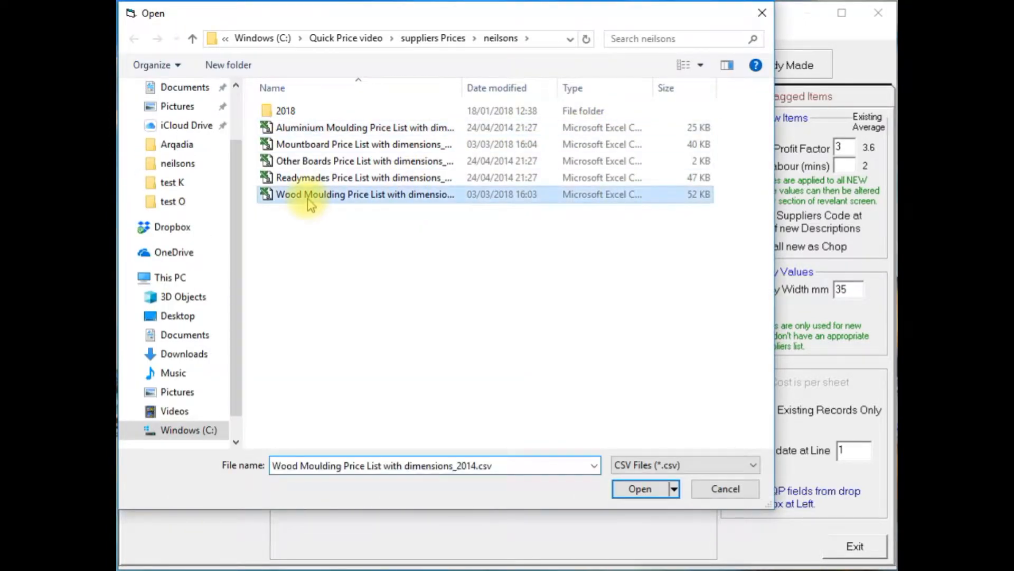
pyautogui.doubleClick(304, 200)
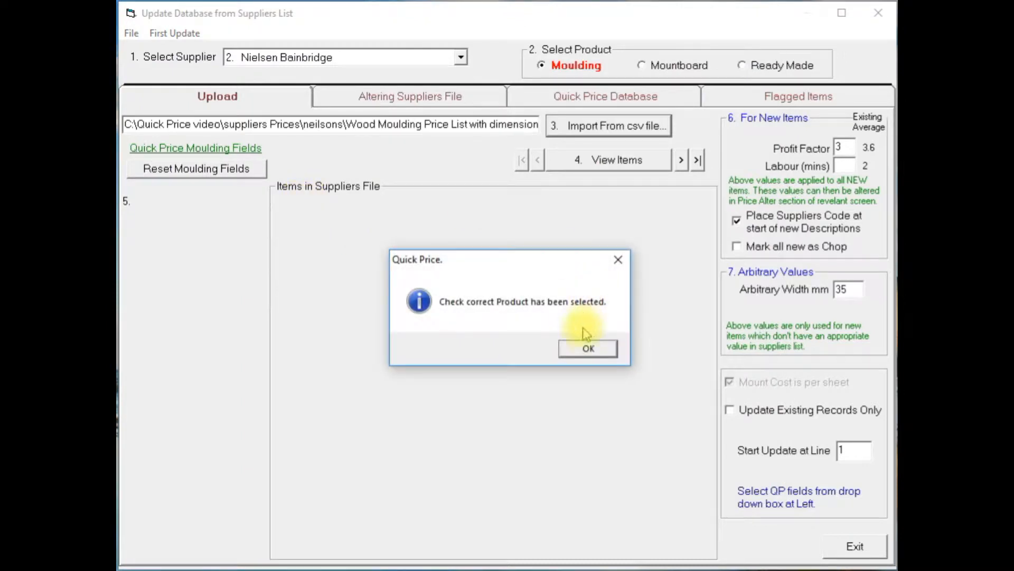
pyautogui.click(586, 347)
pyautogui.click(593, 168)
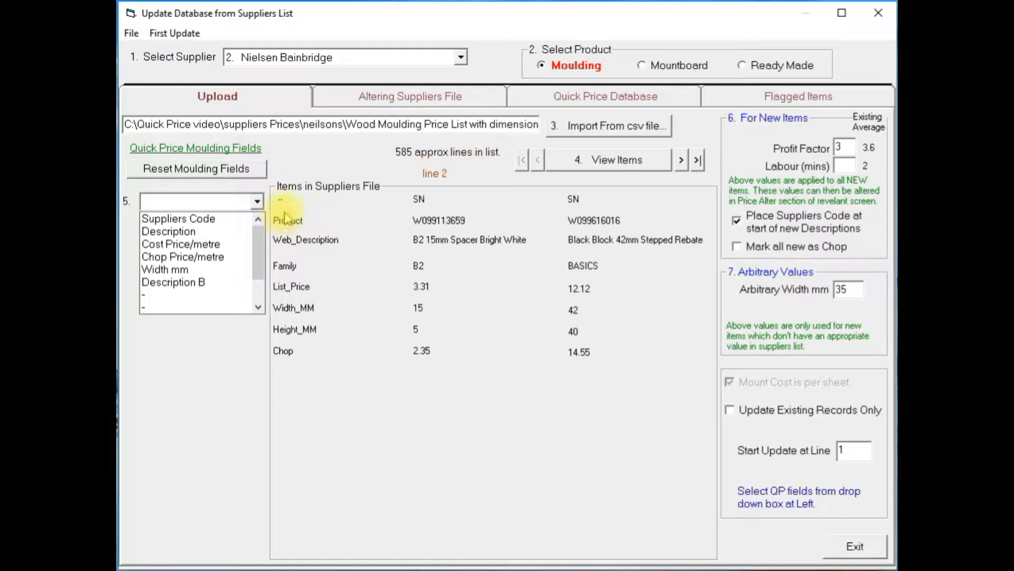
# - Map Product to Suppliers Code, Web_Description to Description, List_Price to Cost Price/metre and Width_MM to Width mm, leaving the other supplier columns unassigned
pyautogui.click(173, 307)
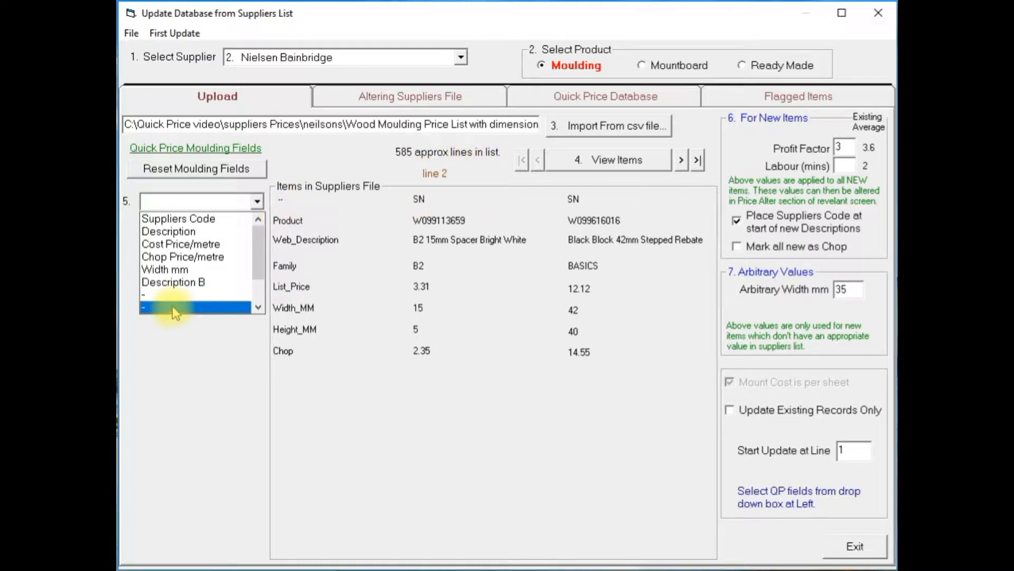
pyautogui.click(173, 306)
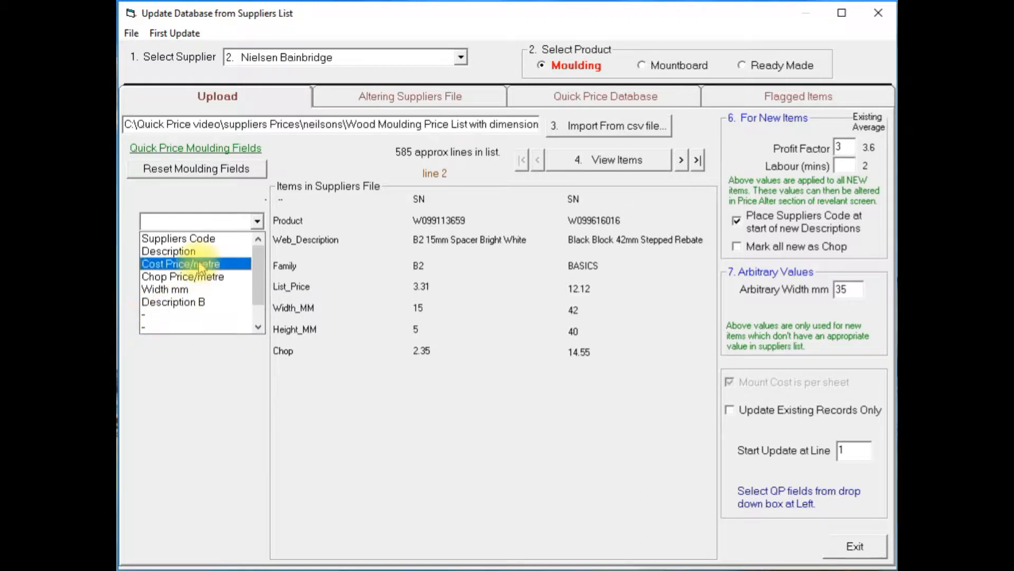
pyautogui.click(201, 238)
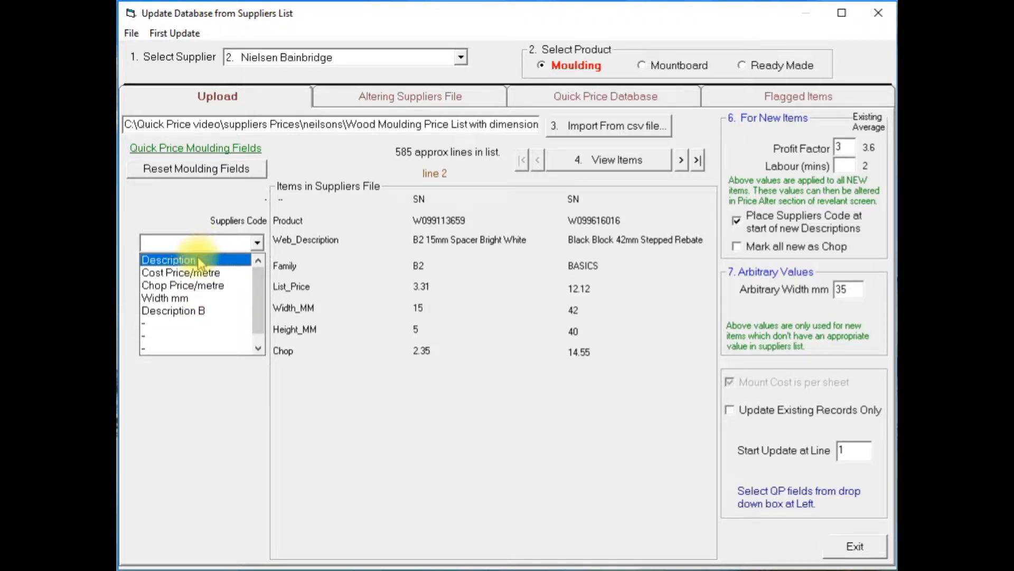
pyautogui.click(199, 258)
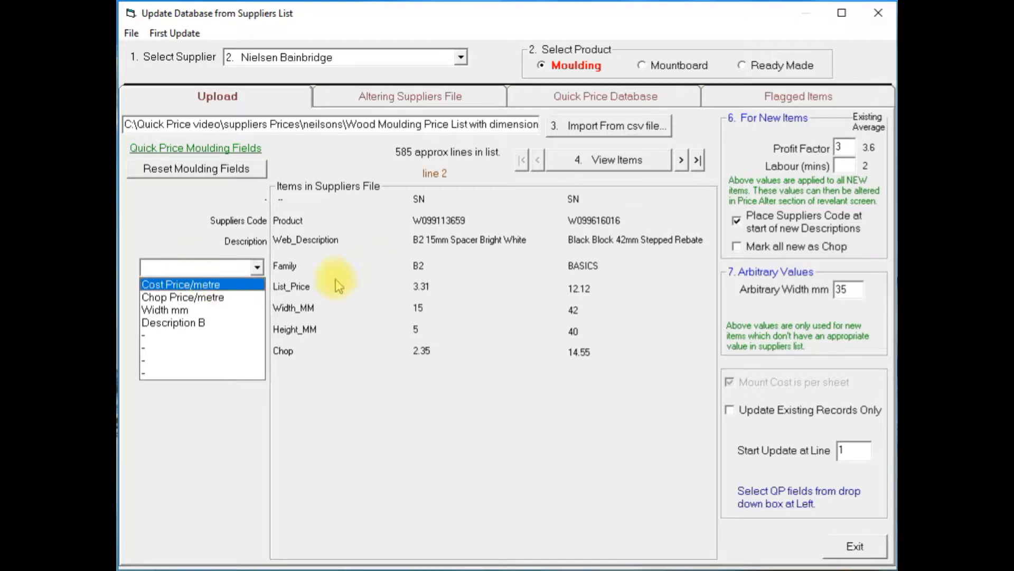
pyautogui.click(186, 356)
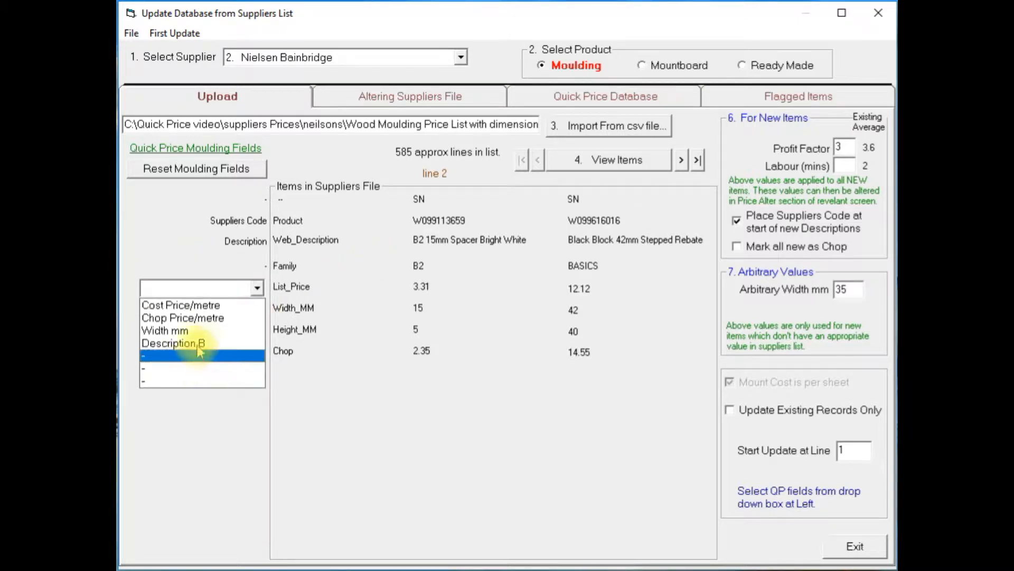
pyautogui.click(193, 310)
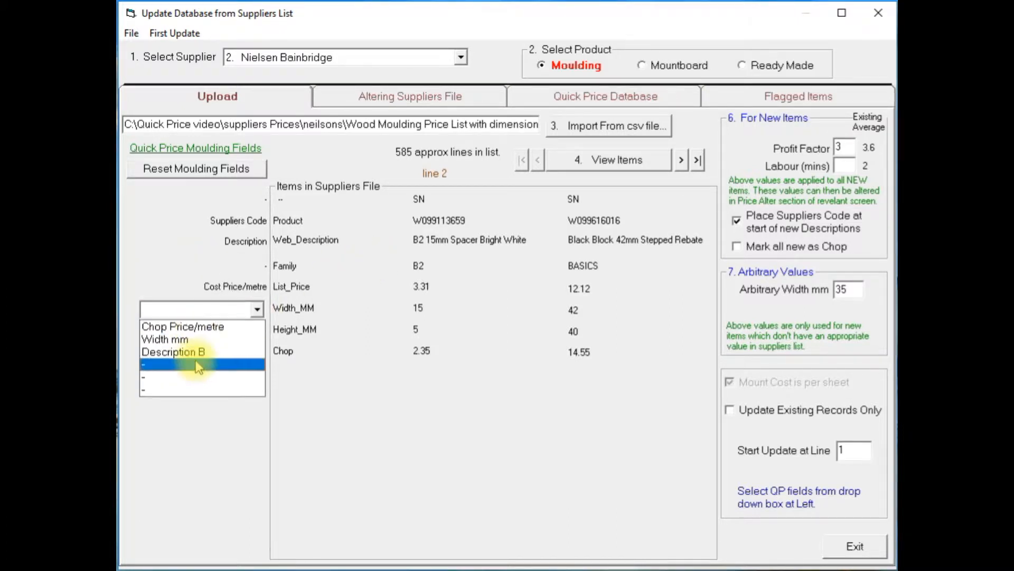
pyautogui.click(199, 340)
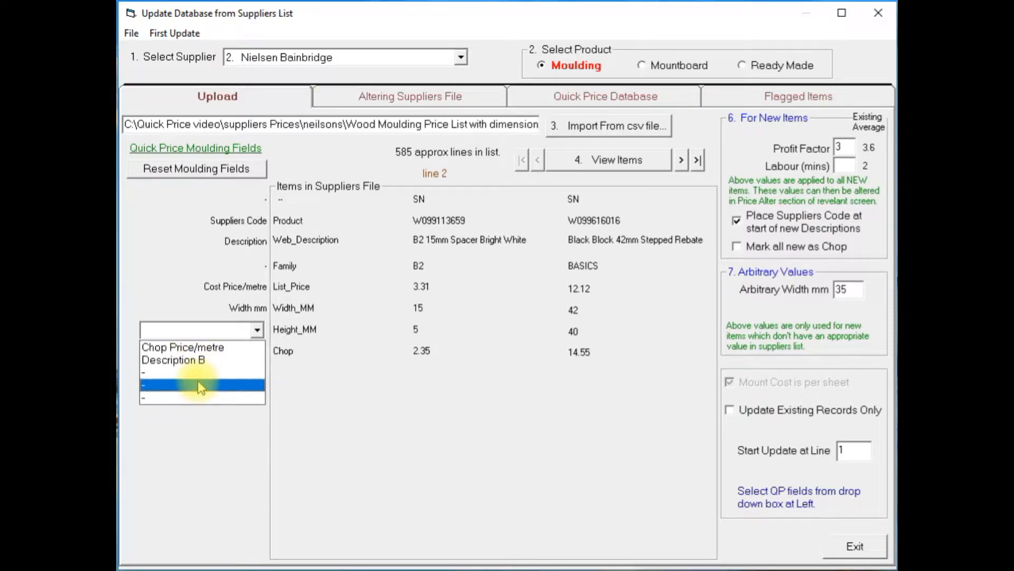
pyautogui.click(200, 386)
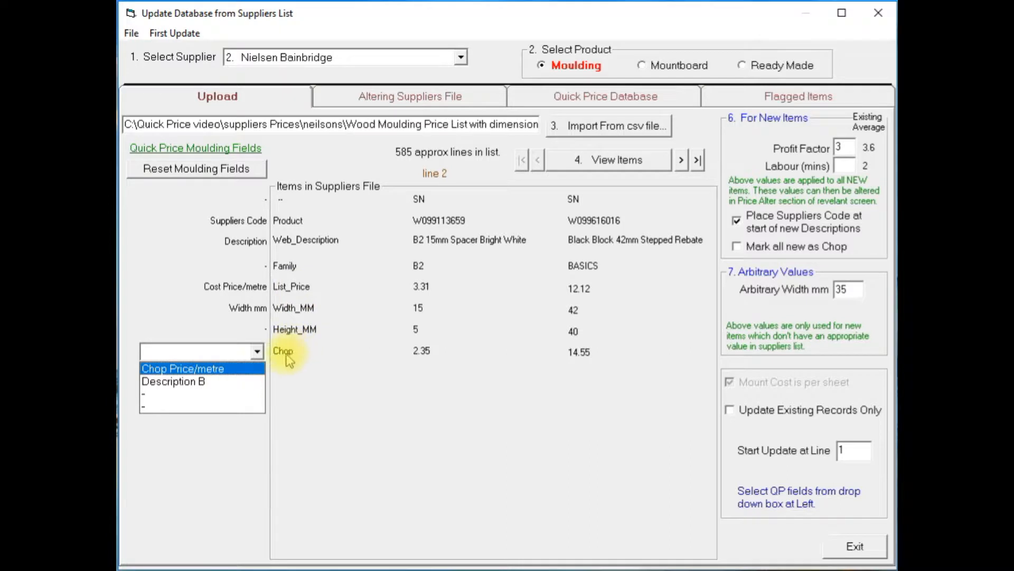
pyautogui.click(165, 406)
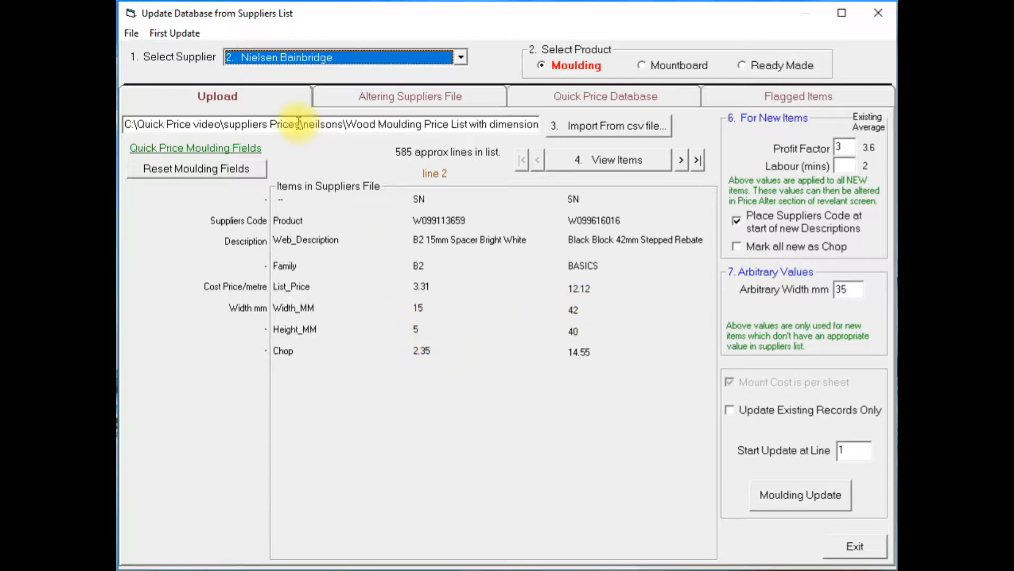
# - Enable the first-update search for supplier codes in descriptions and restrict the update to existing records only
pyautogui.click(181, 37)
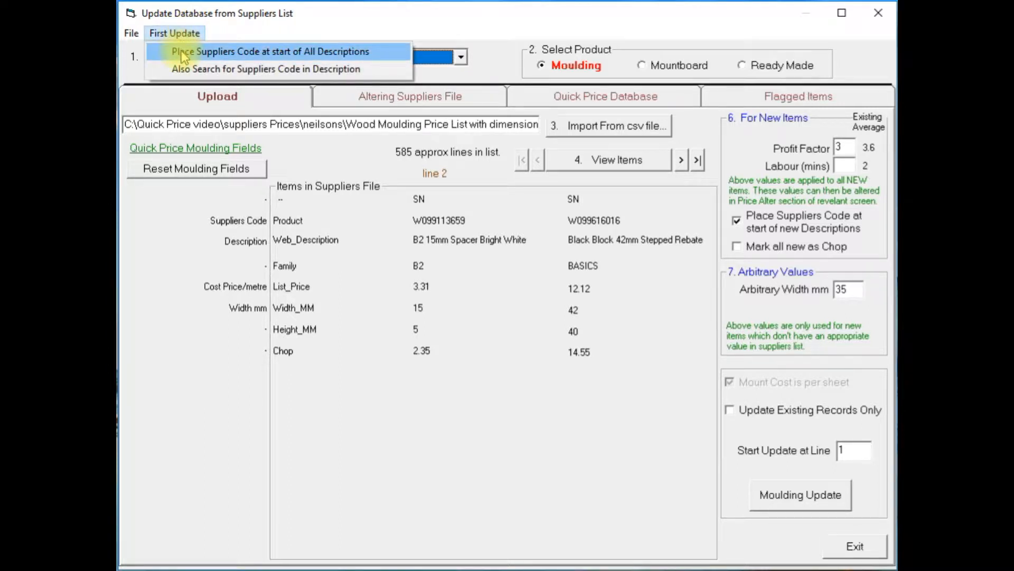
pyautogui.click(221, 69)
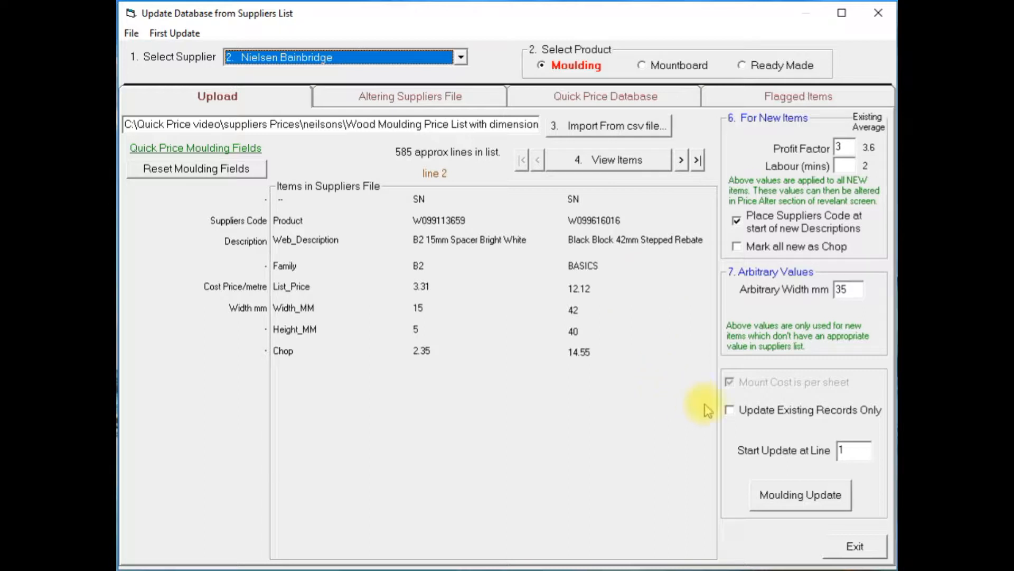
pyautogui.click(748, 411)
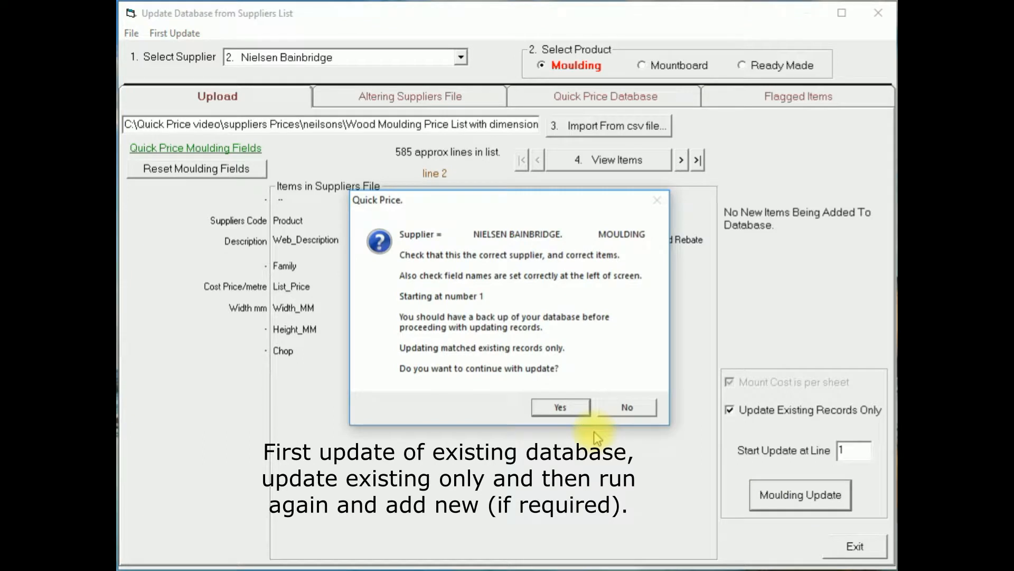
# - Run the moulding update for existing records, accepting W45790 Basics 30mm Flat Natural as the same moulding
pyautogui.click(575, 410)
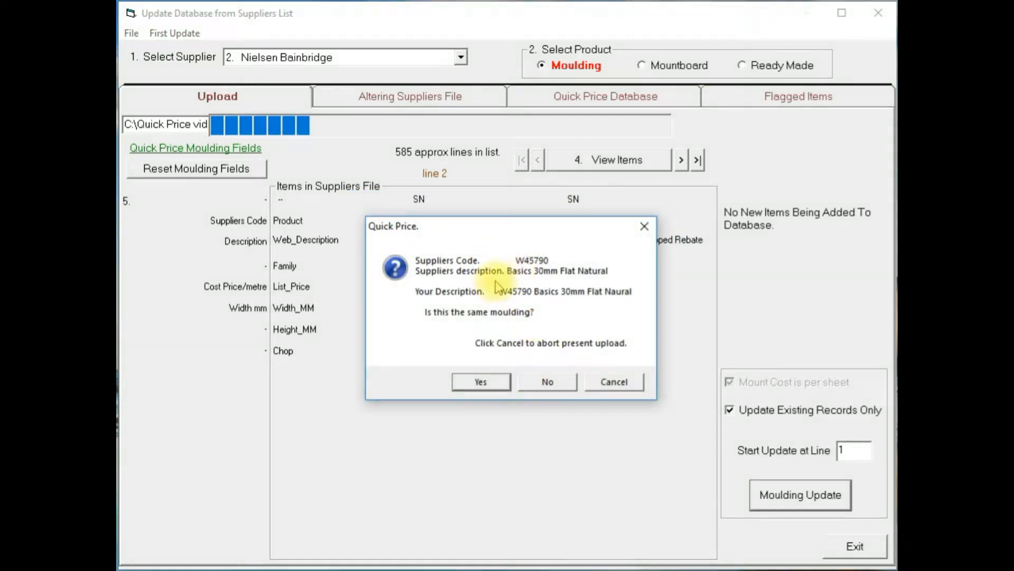
pyautogui.click(493, 381)
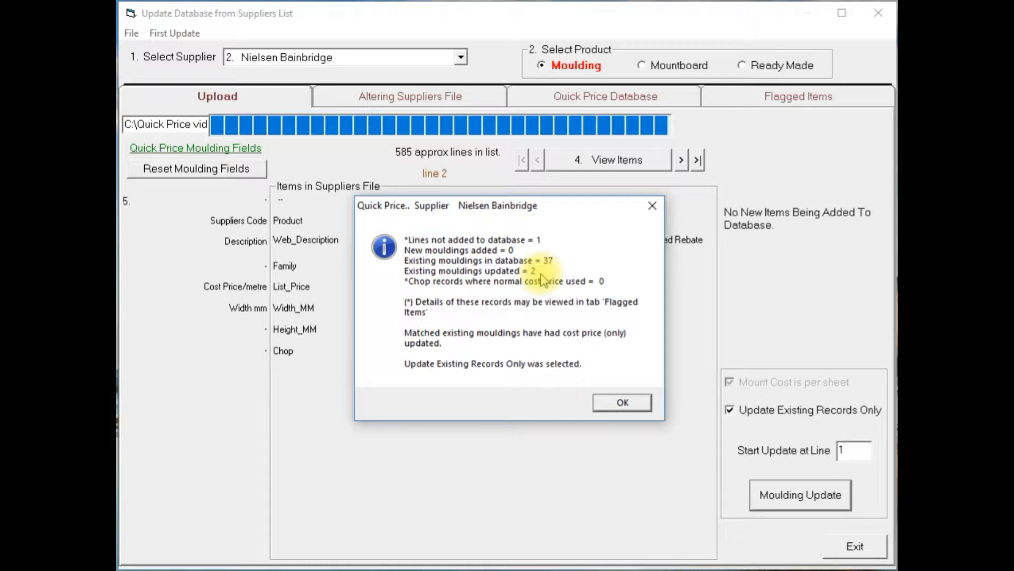
pyautogui.click(625, 405)
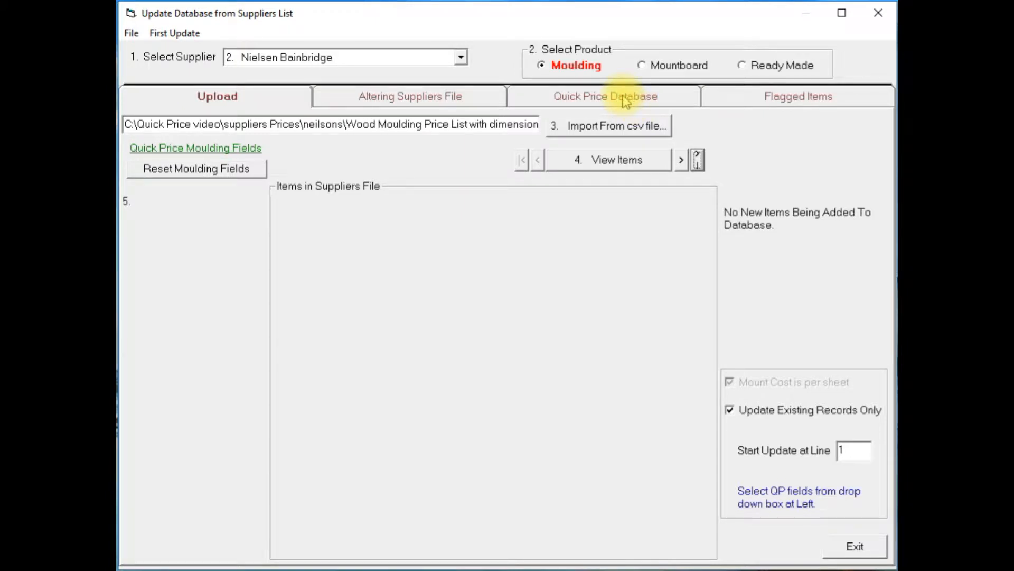
# - List the moulding records in the Quick Price database that still have no supplier codes entered, excluding discontinued ones
pyautogui.click(626, 102)
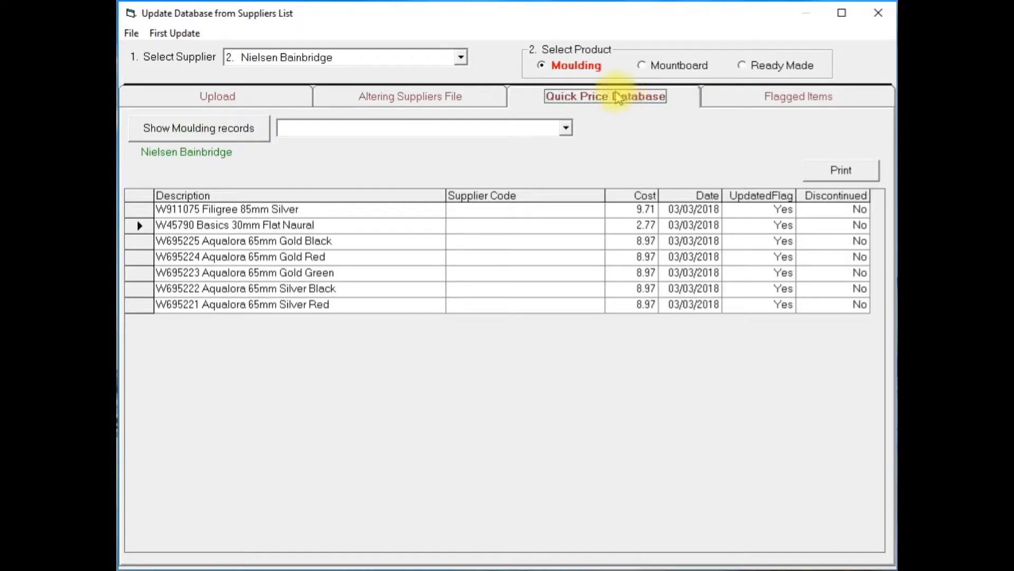
pyautogui.click(249, 129)
pyautogui.click(276, 130)
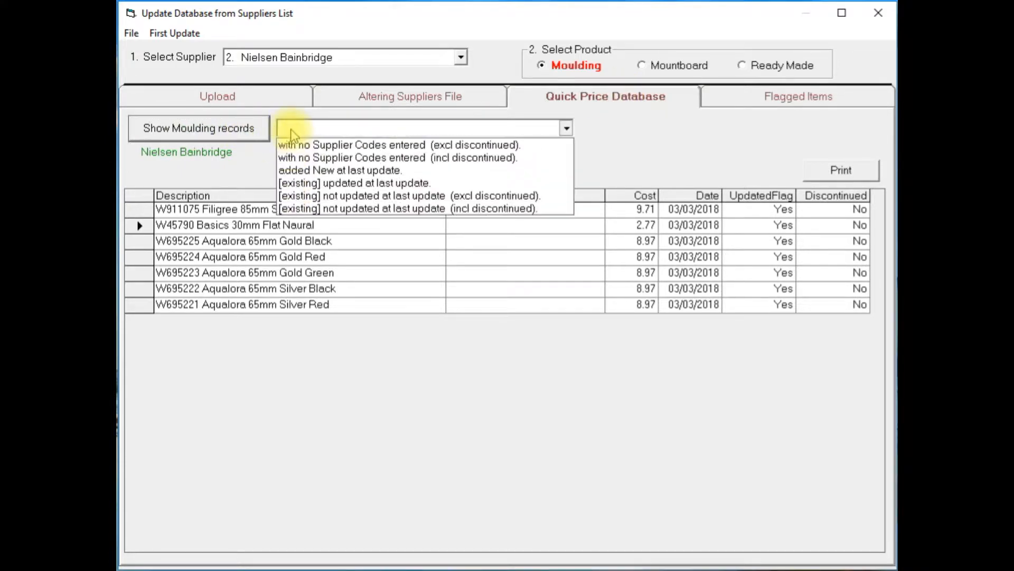
pyautogui.click(296, 141)
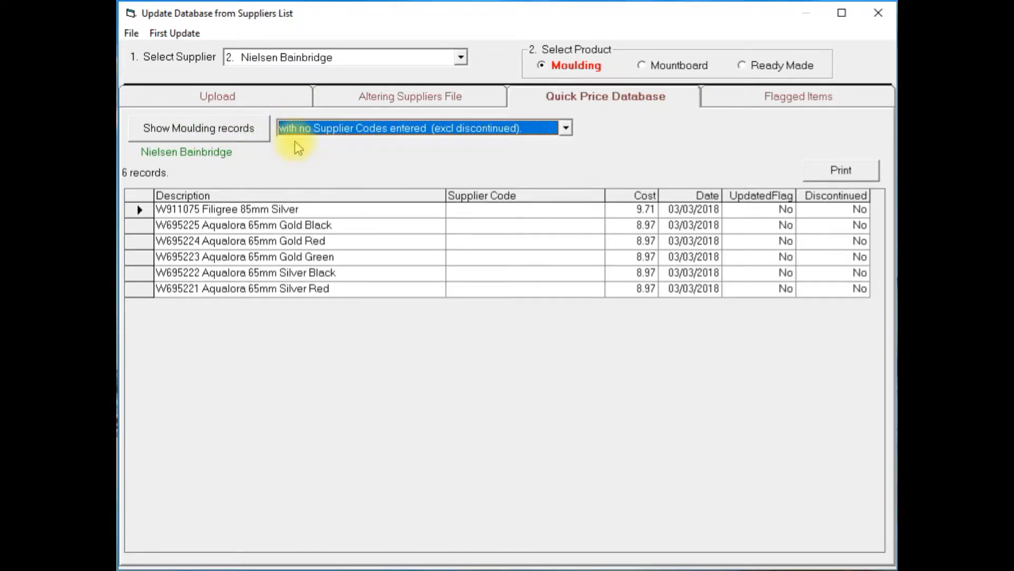
# - View the wood moulding file's items again and reassign its code, description, cost price per metre and width fields, skipping the other columns
pyautogui.click(258, 96)
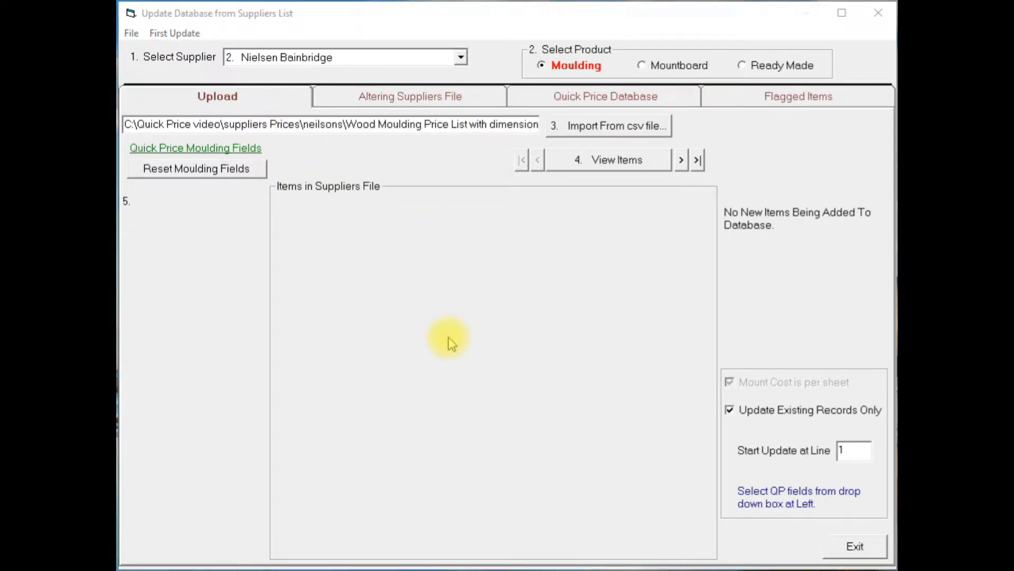
pyautogui.click(590, 165)
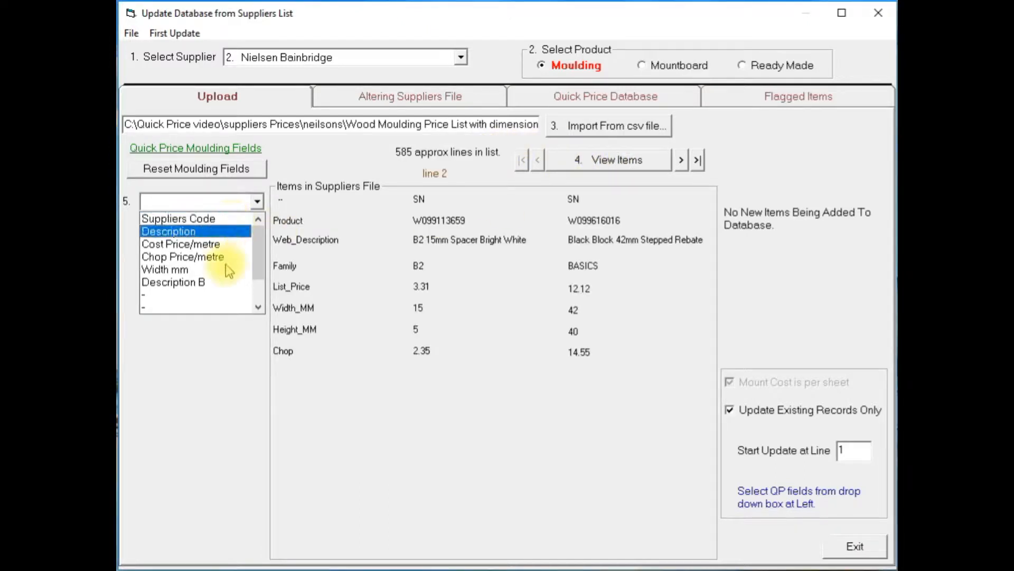
pyautogui.click(211, 303)
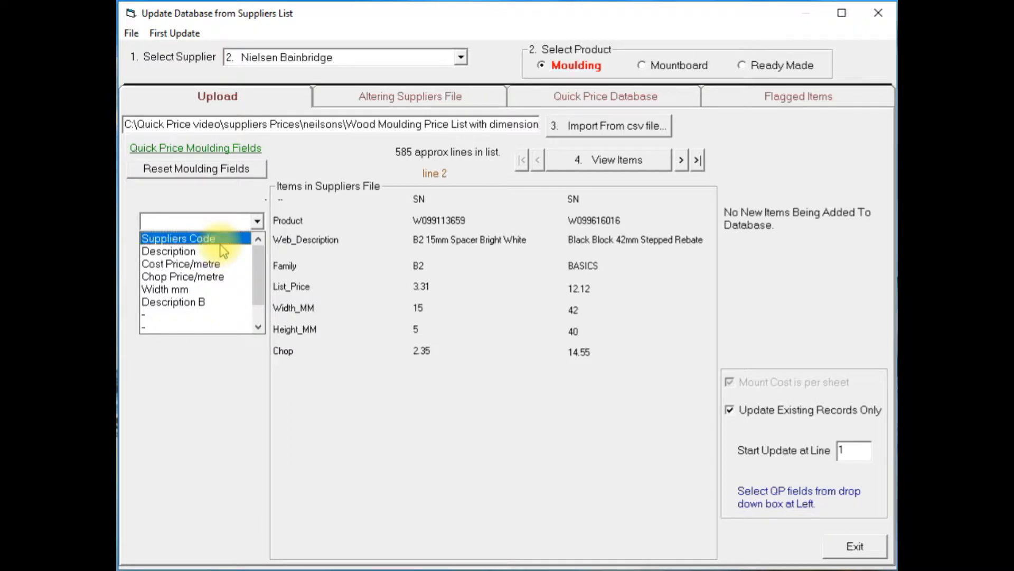
pyautogui.click(222, 243)
pyautogui.click(200, 261)
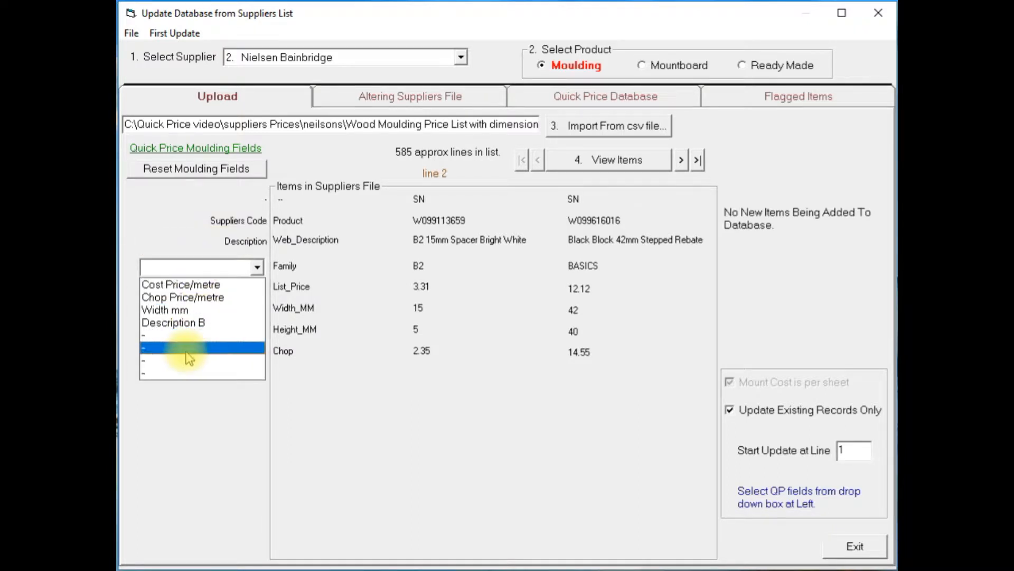
pyautogui.click(186, 350)
pyautogui.click(211, 306)
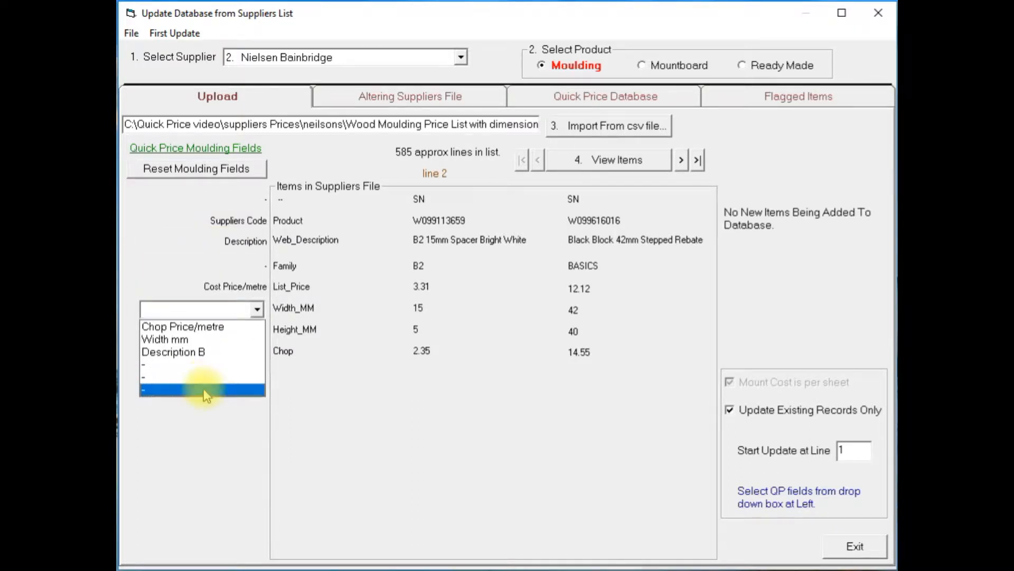
pyautogui.click(200, 339)
pyautogui.click(201, 382)
pyautogui.click(196, 396)
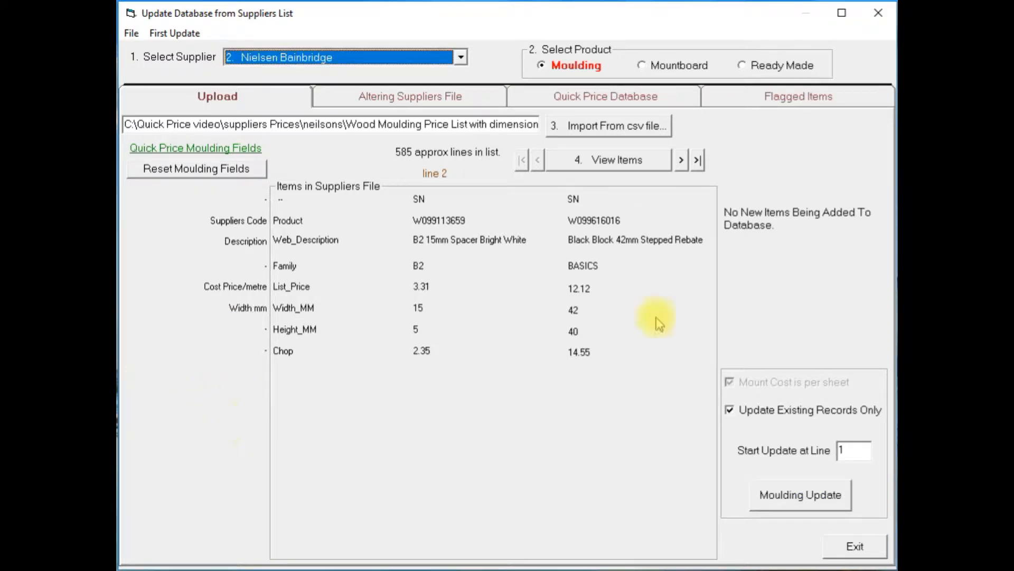
# - Include new items with a profit factor of 3.6 and labour of 15 minutes, and run the moulding update
pyautogui.click(744, 417)
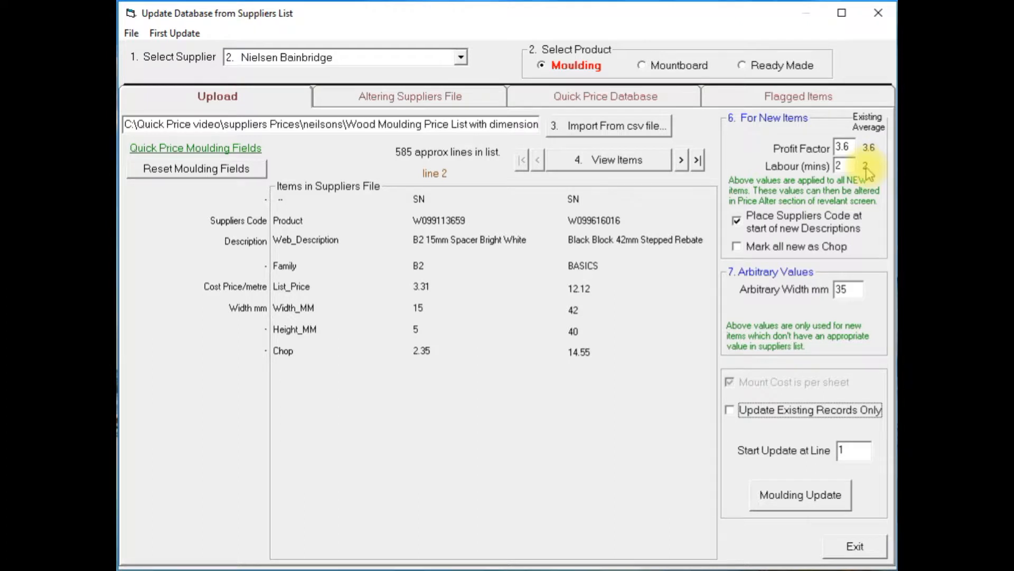
pyautogui.click(841, 166)
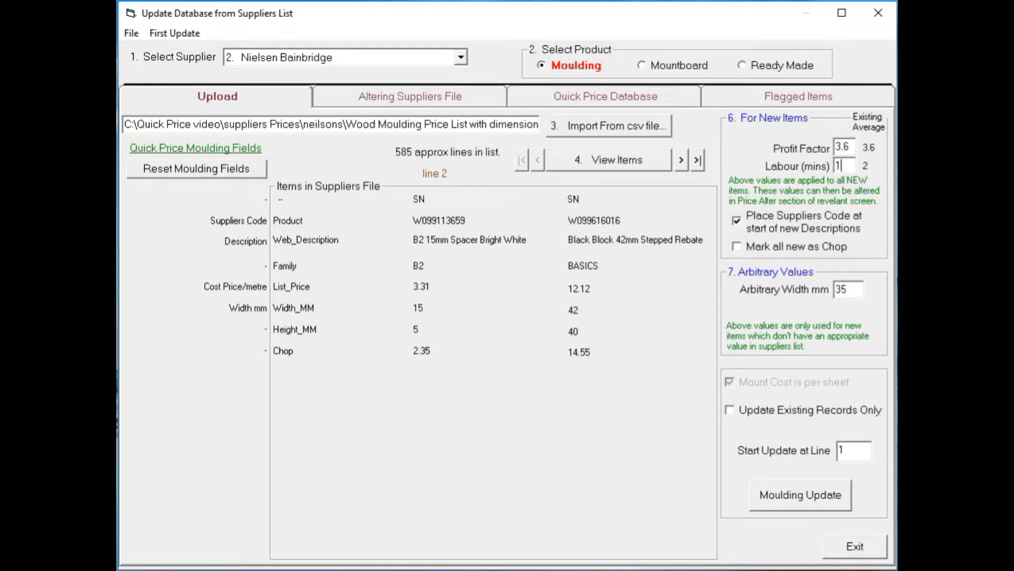
pyautogui.click(847, 292)
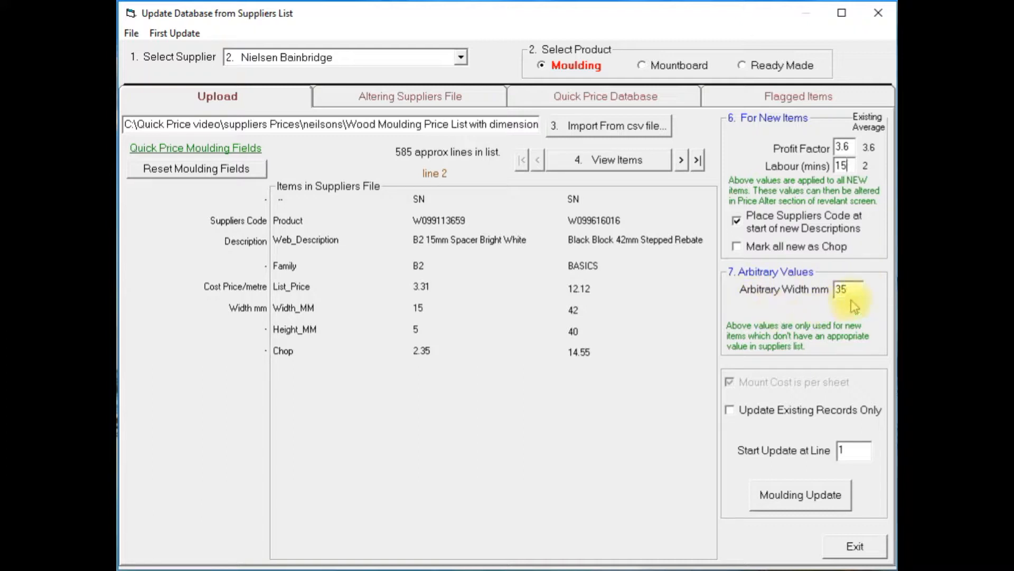
pyautogui.click(791, 497)
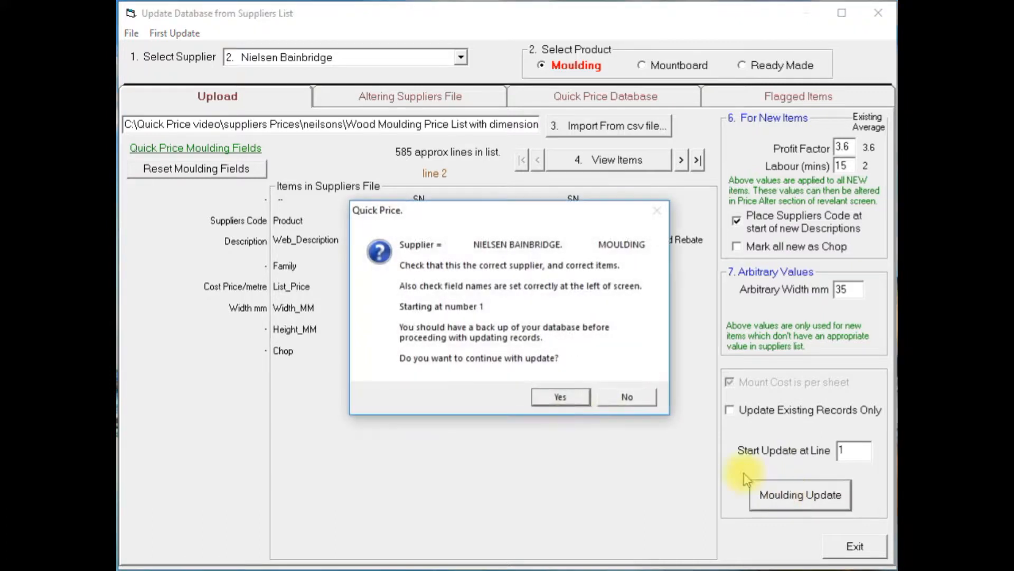
pyautogui.click(560, 399)
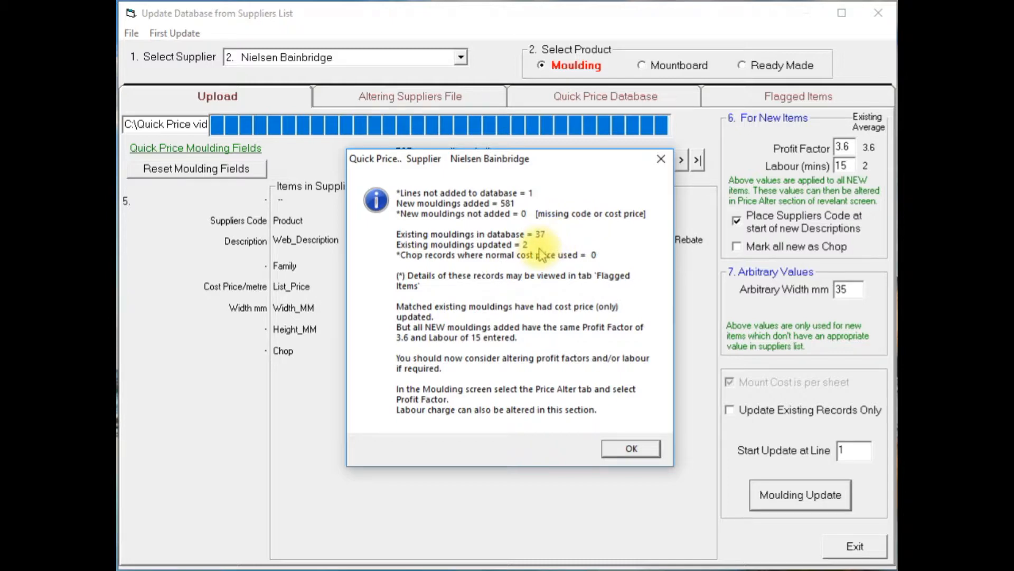
# - Close the moulding update summary and check the line number of item B00508065 in the listed contents of ArqadiaMount17.csv
pyautogui.click(632, 450)
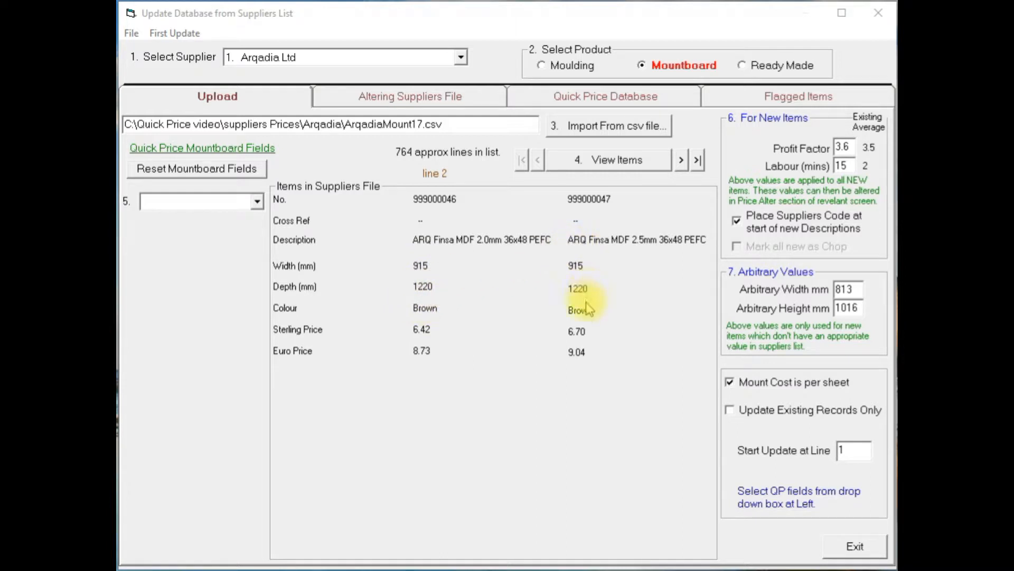
pyautogui.click(416, 100)
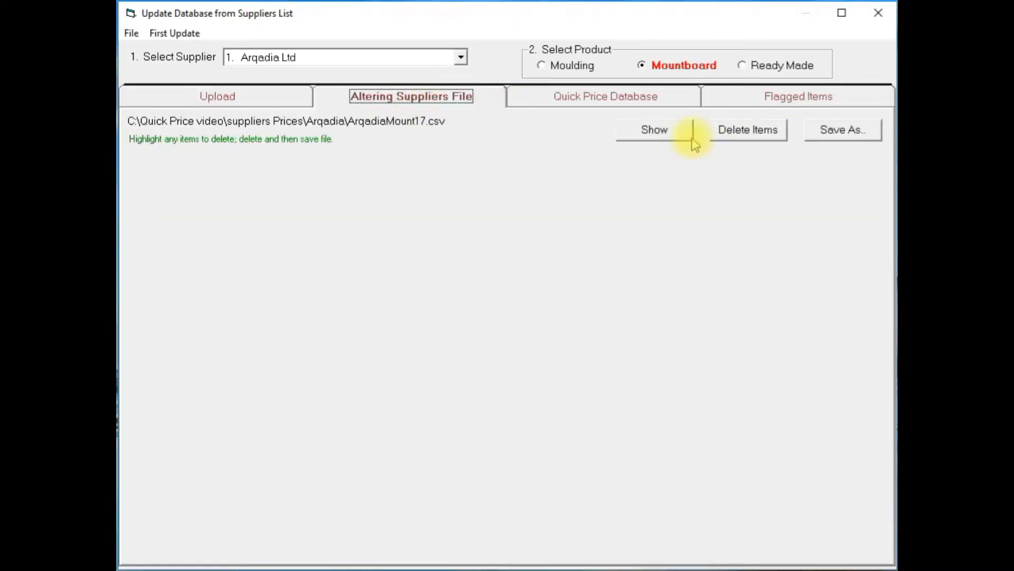
pyautogui.click(653, 131)
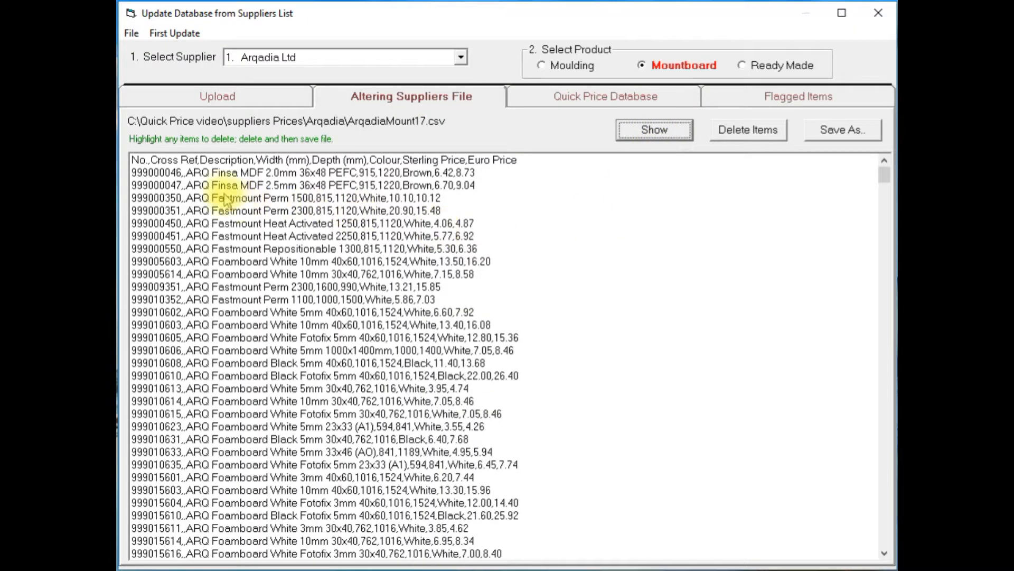
pyautogui.moveTo(885, 168); pyautogui.dragTo(885, 201)
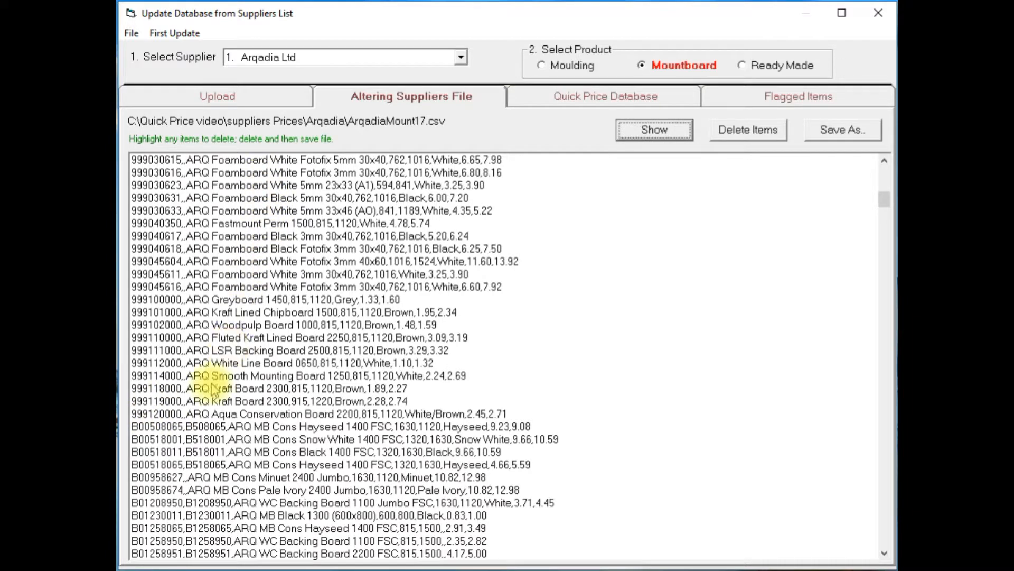
pyautogui.click(163, 429)
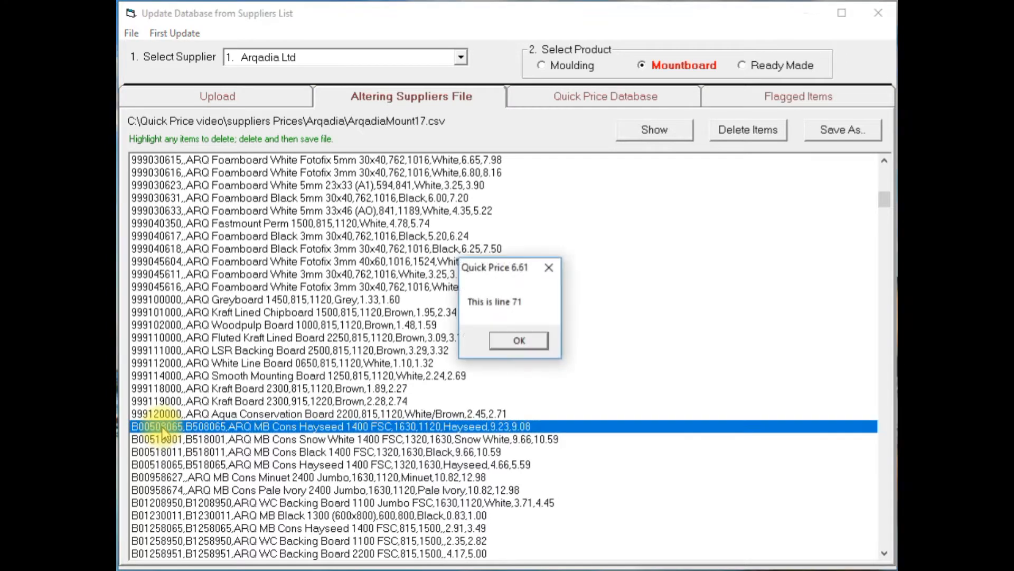
pyautogui.click(518, 341)
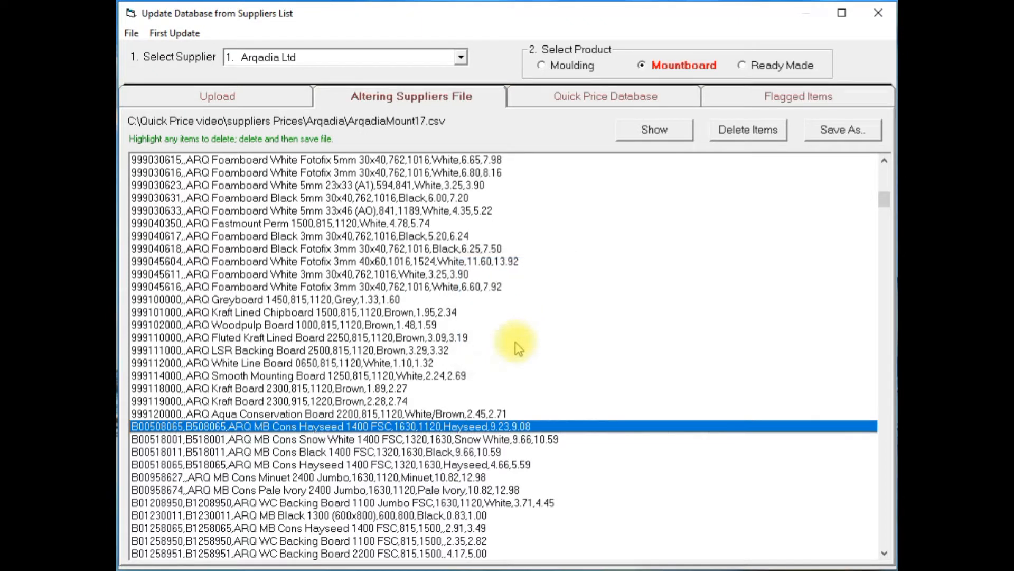
pyautogui.click(249, 99)
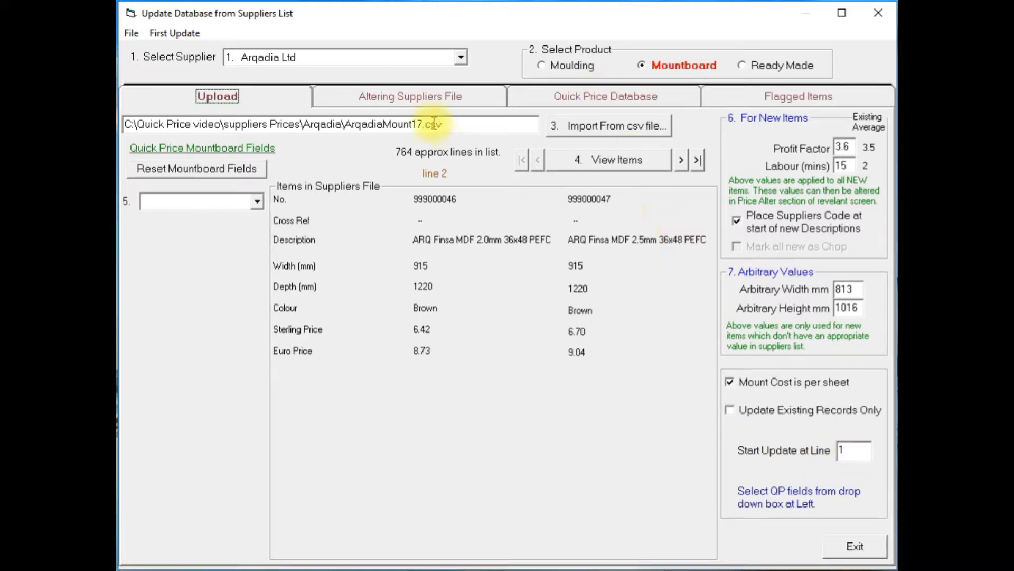
# - Delete items 999000046 through 999120000 from the listed Arqadia mountboard file, without saving the altered list yet
pyautogui.click(465, 98)
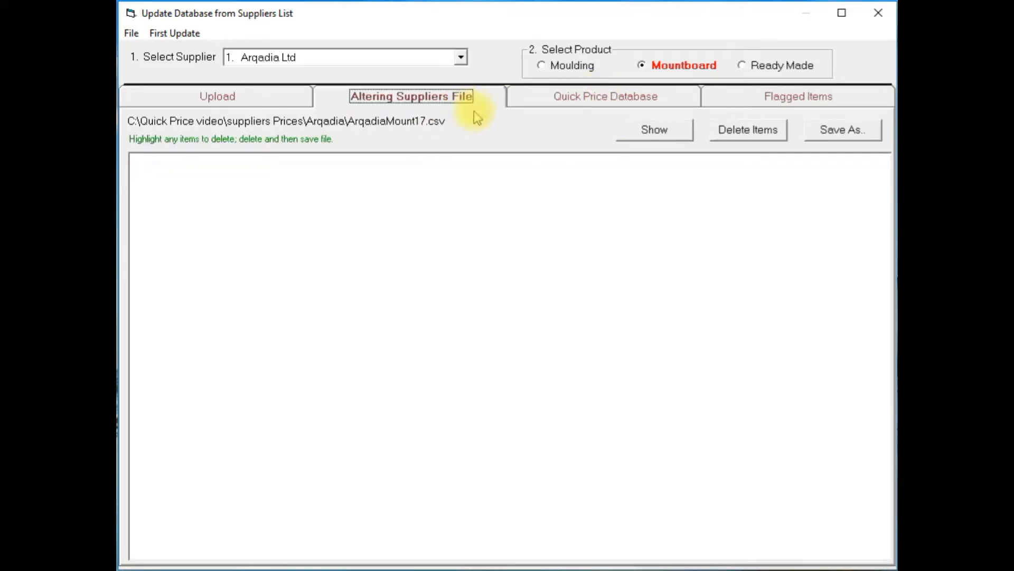
pyautogui.click(650, 129)
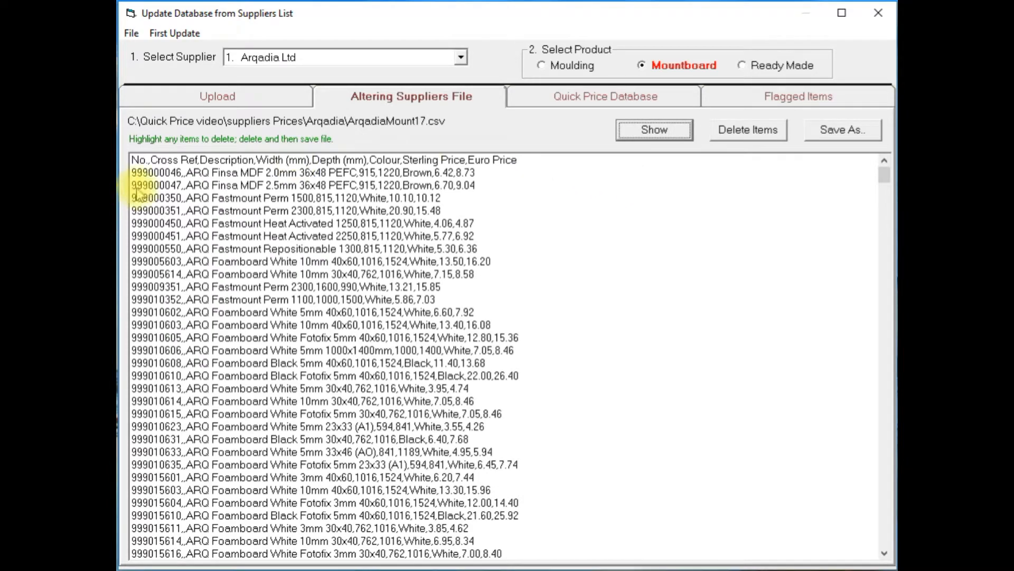
pyautogui.click(146, 176)
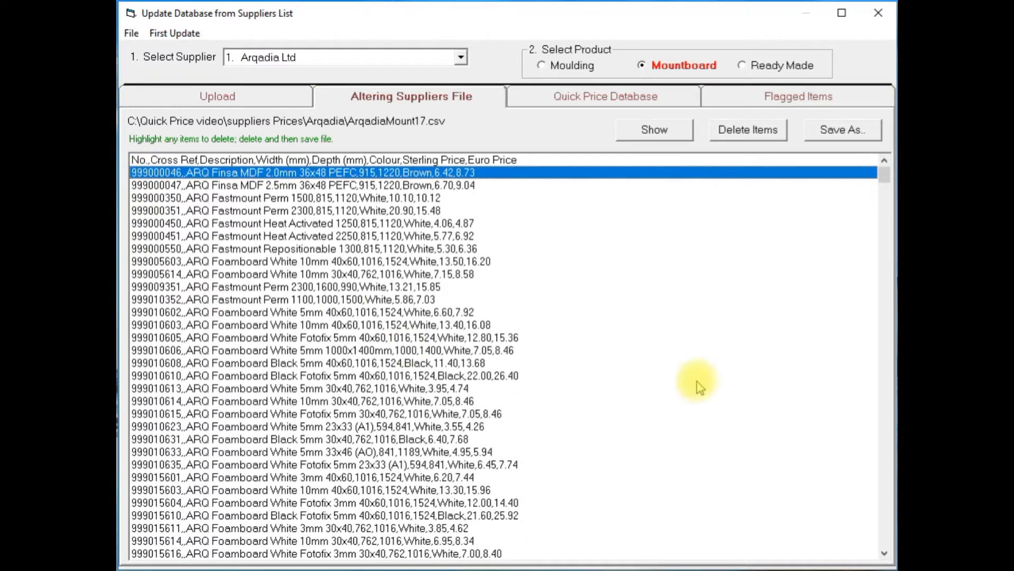
pyautogui.moveTo(885, 173); pyautogui.dragTo(880, 205)
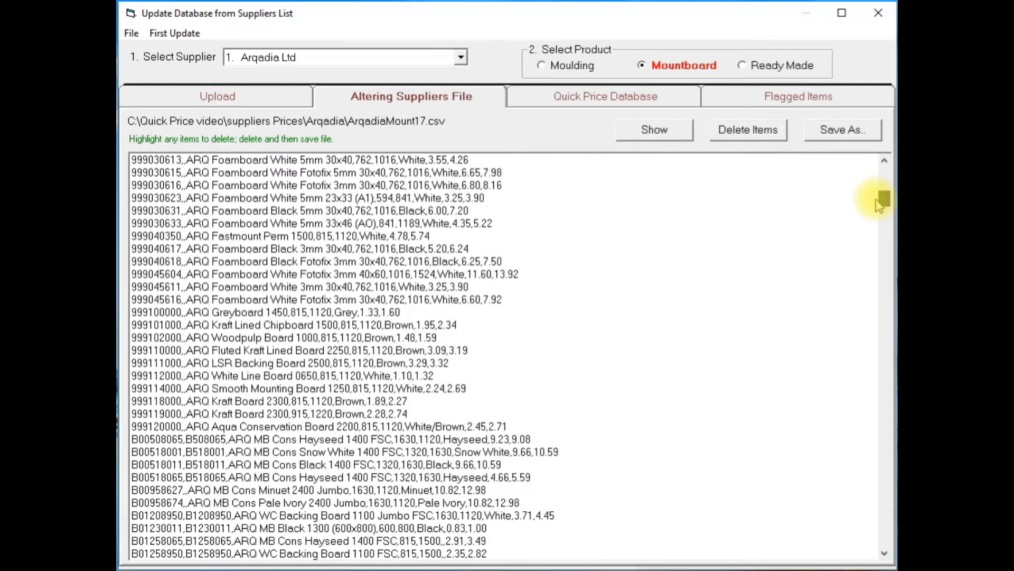
pyautogui.keyDown('shift'); pyautogui.click(155, 428); pyautogui.keyUp('shift')
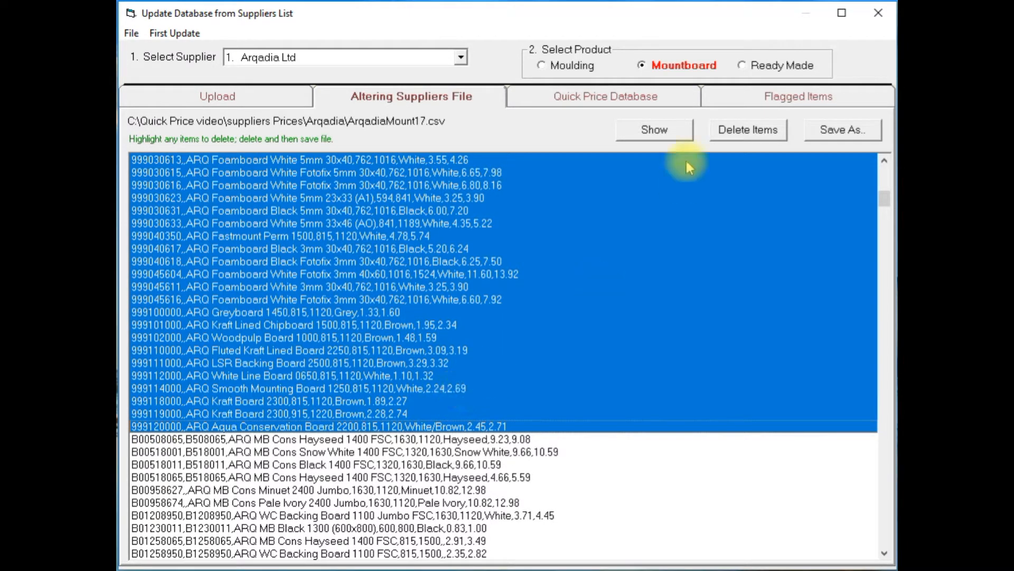
pyautogui.click(733, 135)
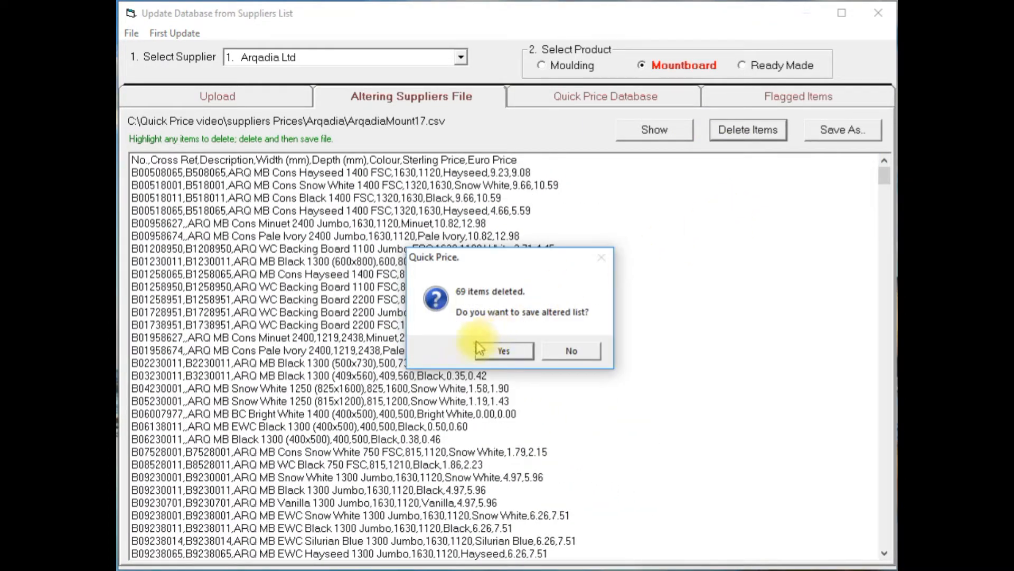
pyautogui.click(565, 351)
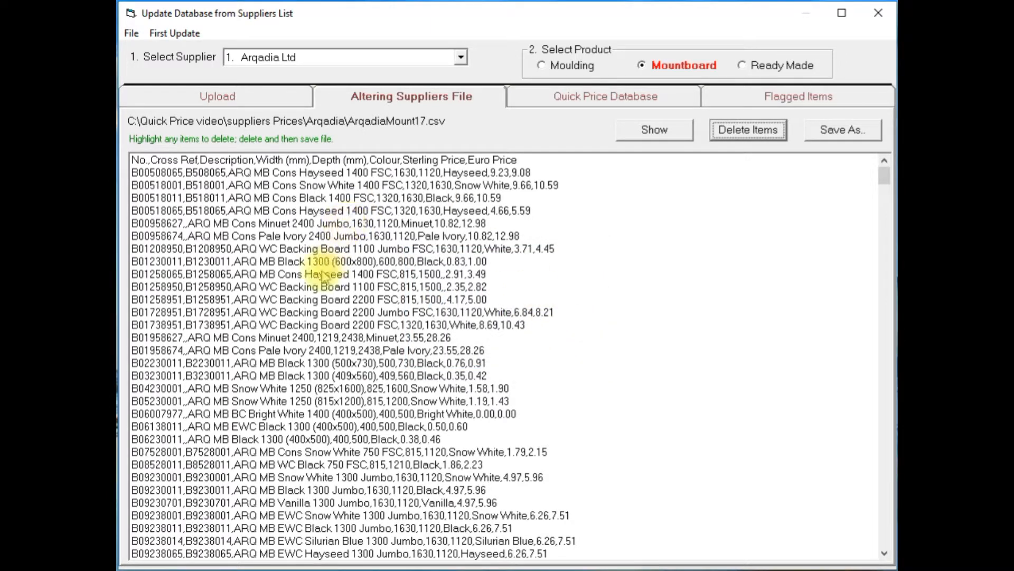
# - Delete the WC Backing Board items B01208950, B01258950, B01258951, B01728951 and B01738951 from the mountboard list
pyautogui.click(289, 252)
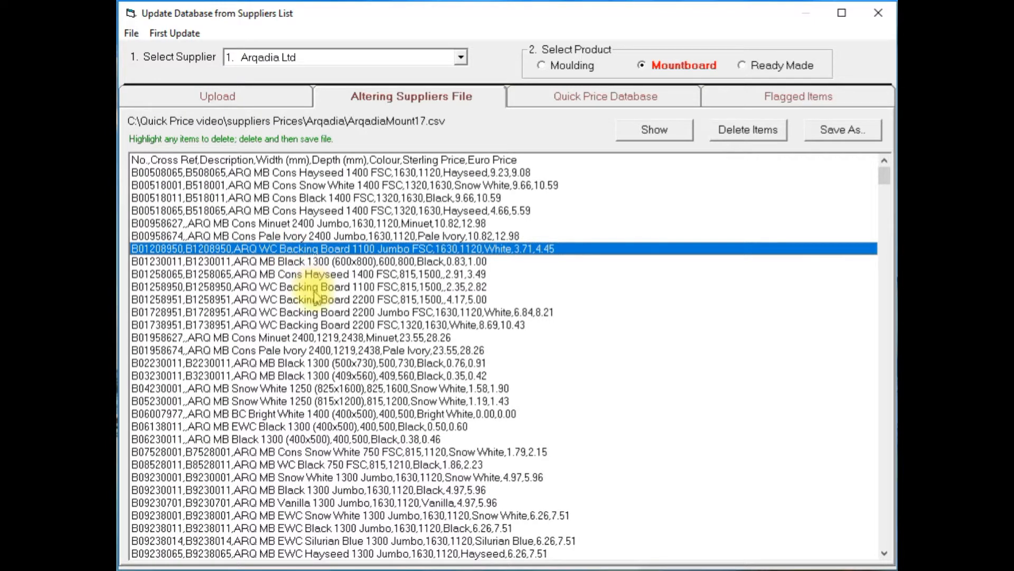
pyautogui.keyDown('ctrl'); pyautogui.click(299, 288); pyautogui.keyUp('ctrl')
pyautogui.keyDown('ctrl'); pyautogui.click(304, 300); pyautogui.keyUp('ctrl')
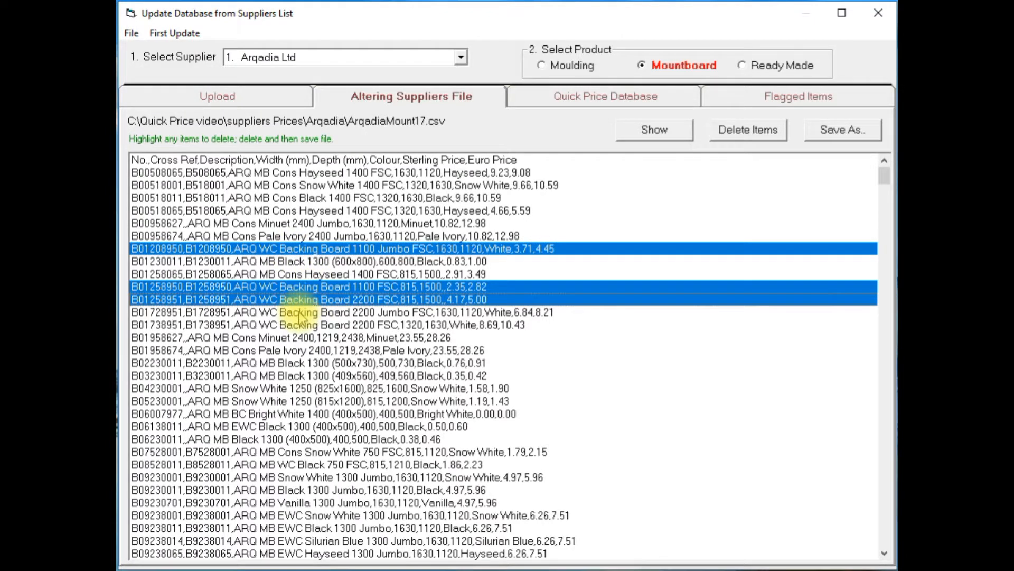
pyautogui.keyDown('ctrl'); pyautogui.click(307, 313); pyautogui.keyUp('ctrl')
pyautogui.keyDown('ctrl'); pyautogui.click(311, 326); pyautogui.keyUp('ctrl')
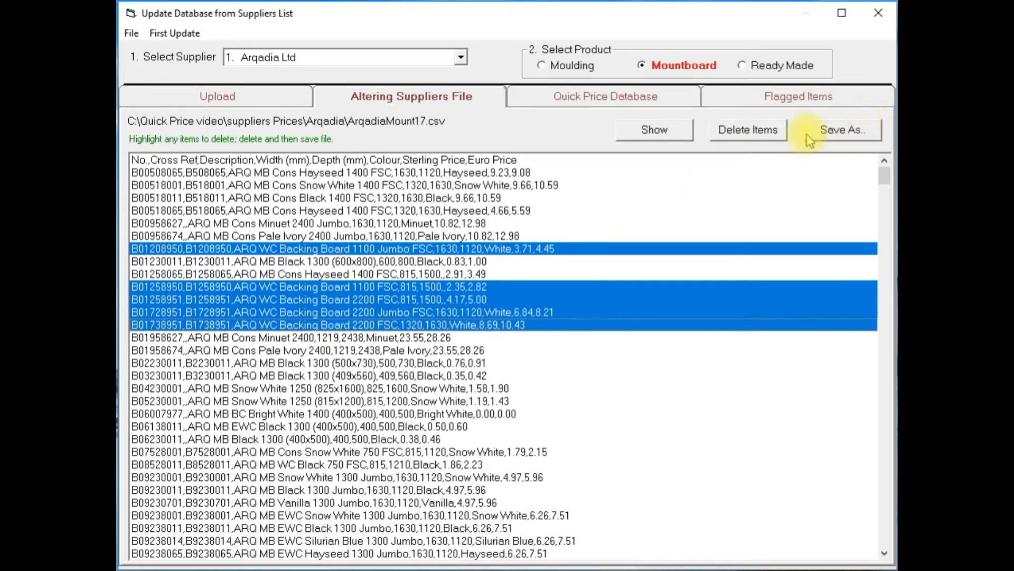
pyautogui.click(748, 132)
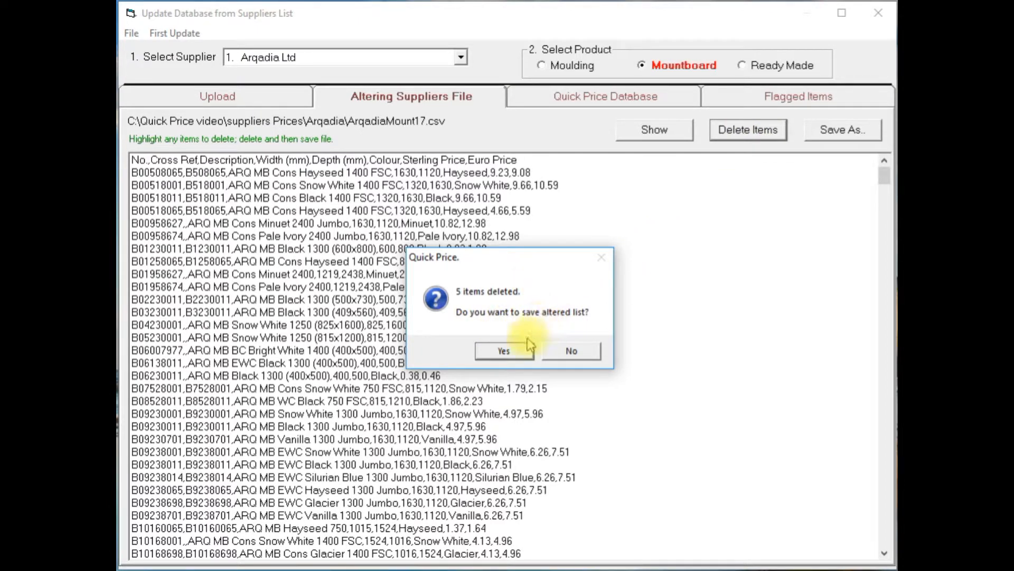
# - Save the altered mountboard list as EDITEDArqadiaMount17.csv in the Arqadia folder
pyautogui.click(514, 352)
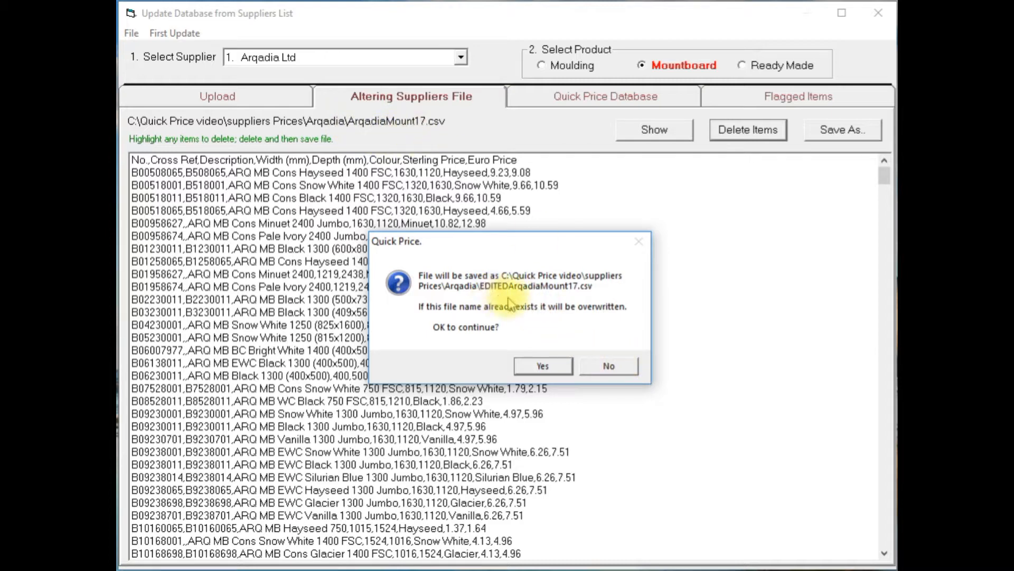
pyautogui.click(544, 368)
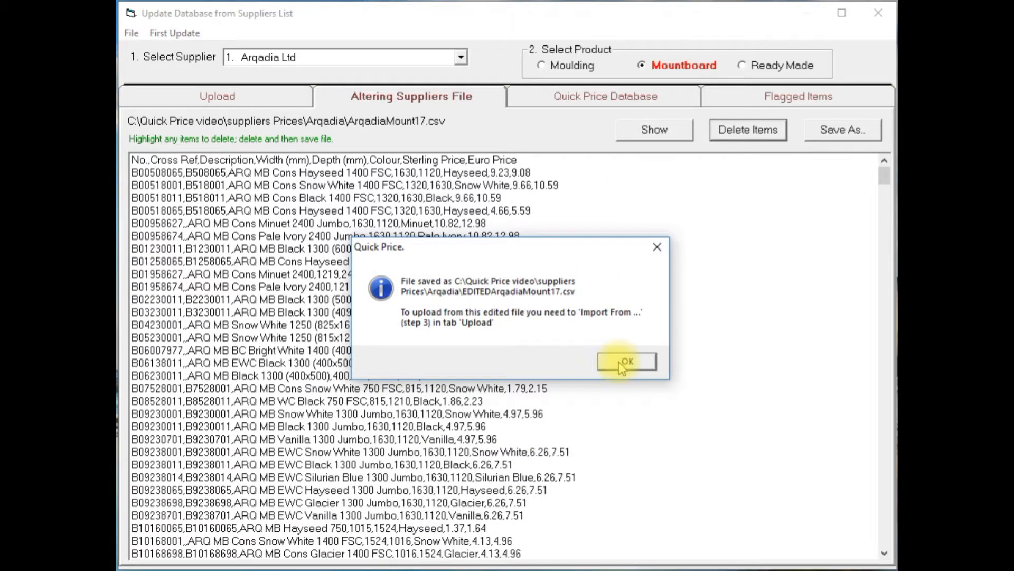
pyautogui.click(623, 363)
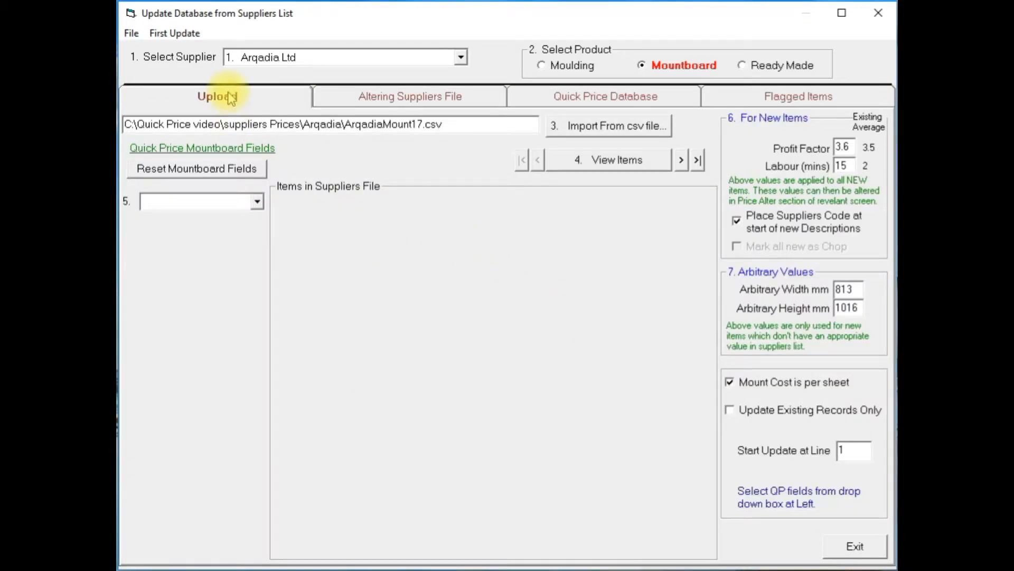
# - Import EDITEDArqadiaMount17.csv for the mountboard upload and view its items
pyautogui.click(612, 131)
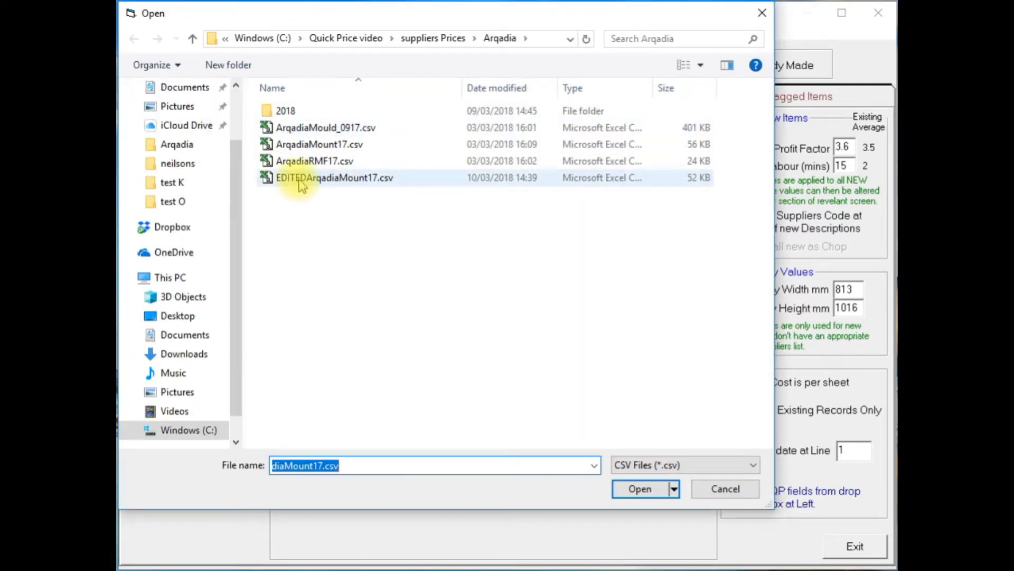
pyautogui.doubleClick(303, 180)
pyautogui.click(584, 347)
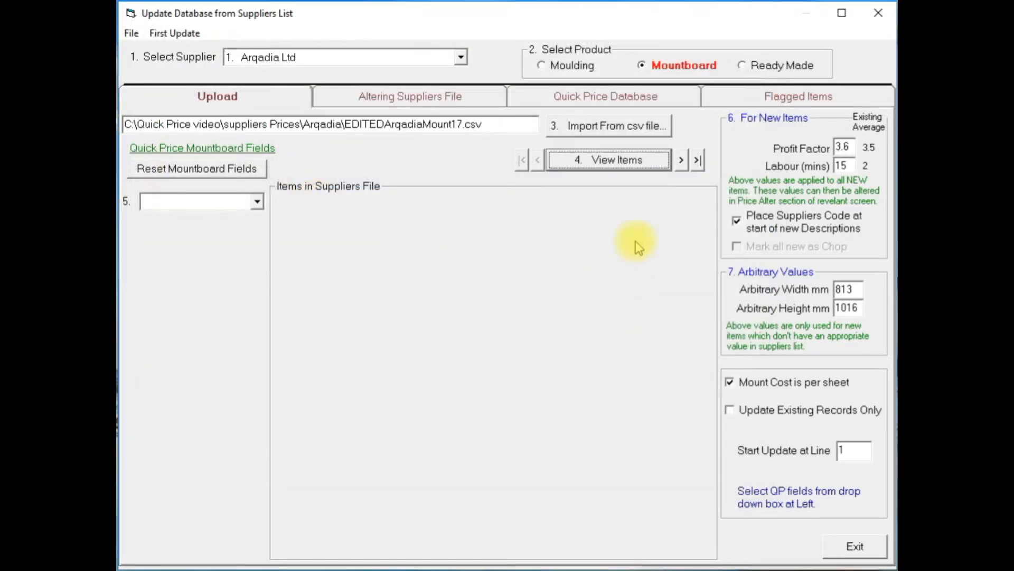
pyautogui.click(639, 167)
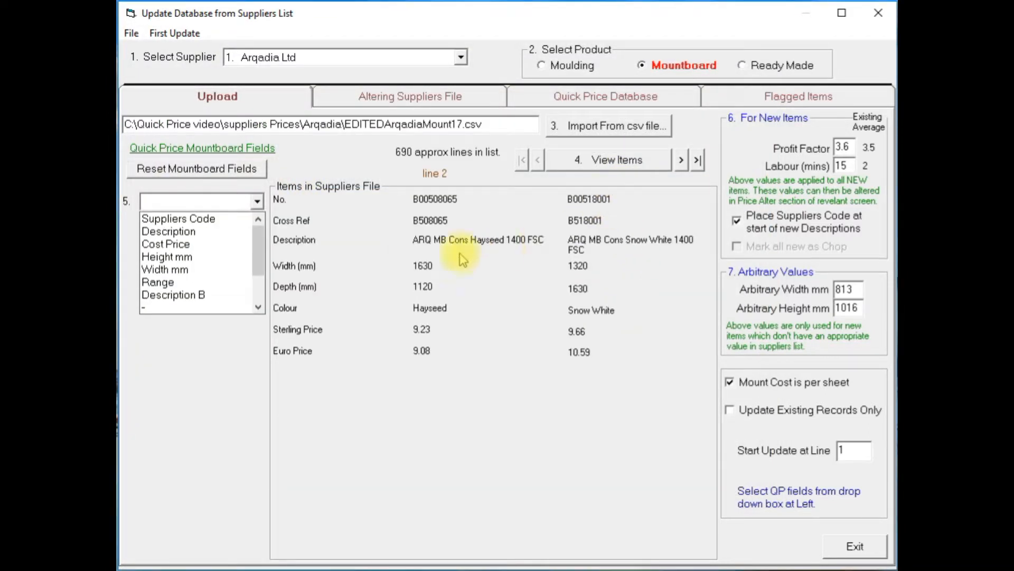
# - Assign the mountboard file's No., Description, Width, Depth and Sterling Price columns to supplier's code, description, width, height and cost price, skipping the others
pyautogui.click(206, 219)
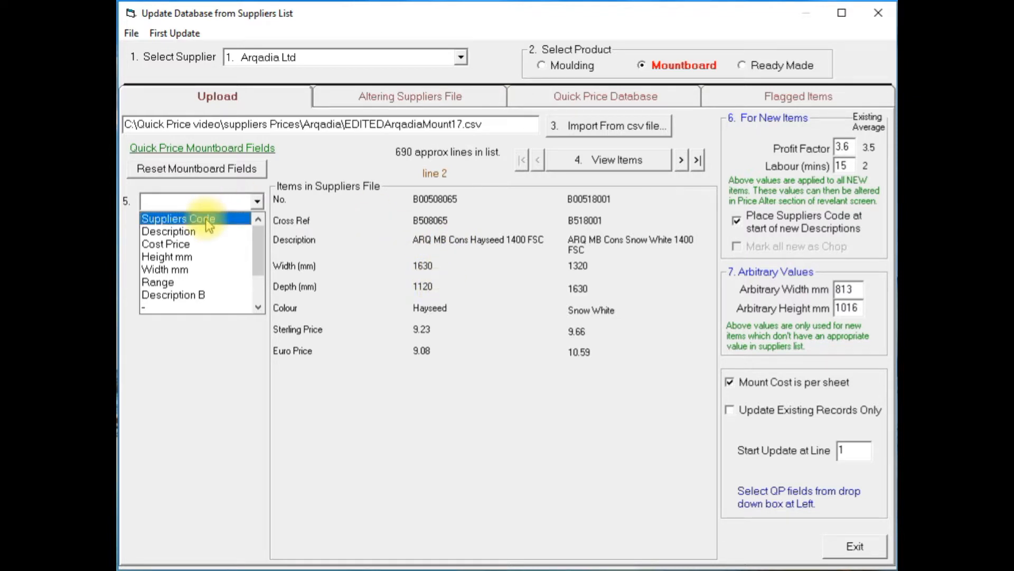
pyautogui.doubleClick(205, 218)
pyautogui.click(204, 300)
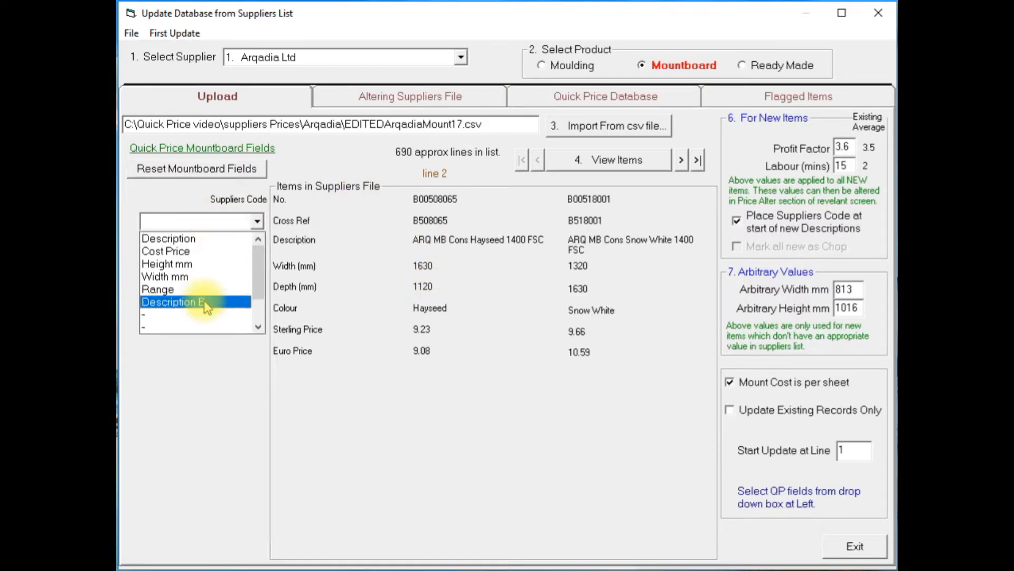
pyautogui.click(182, 317)
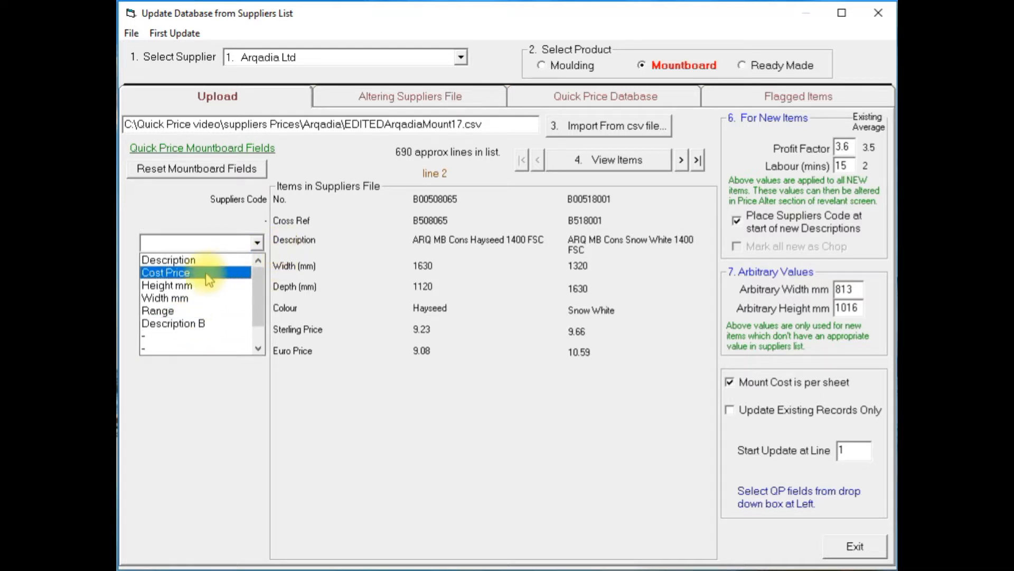
pyautogui.click(196, 260)
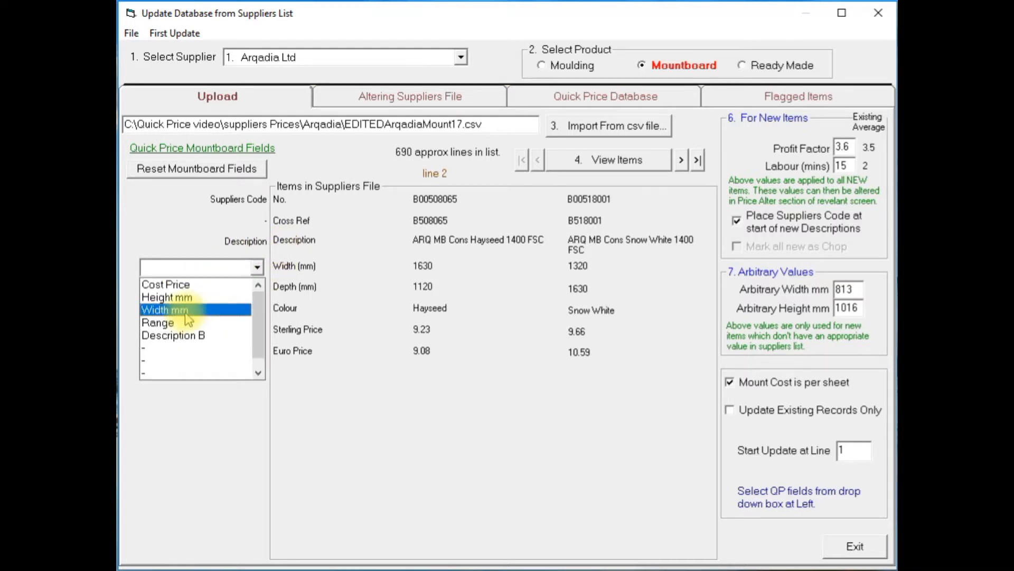
pyautogui.click(191, 308)
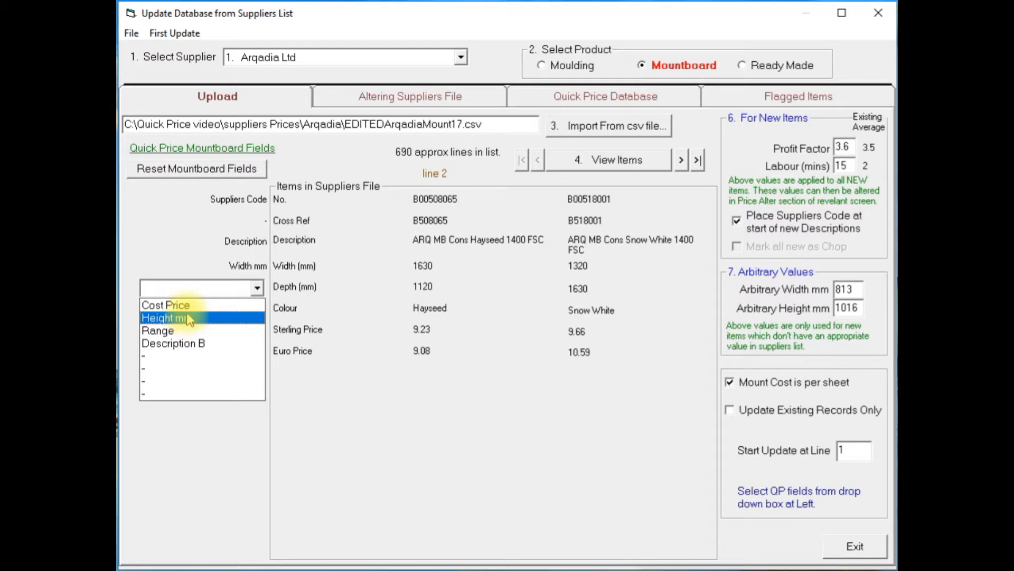
pyautogui.click(189, 319)
pyautogui.click(183, 372)
pyautogui.click(203, 347)
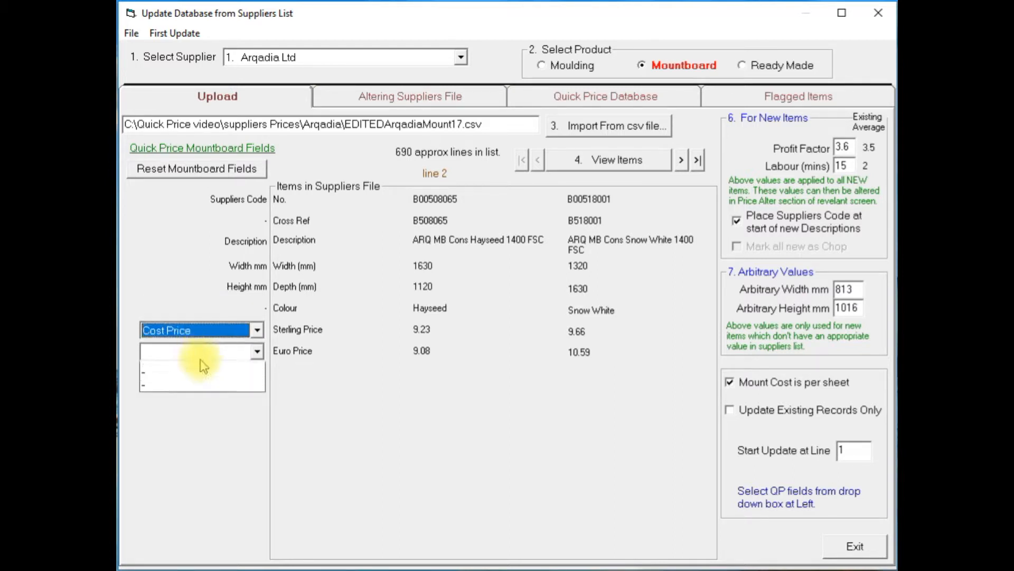
pyautogui.click(189, 405)
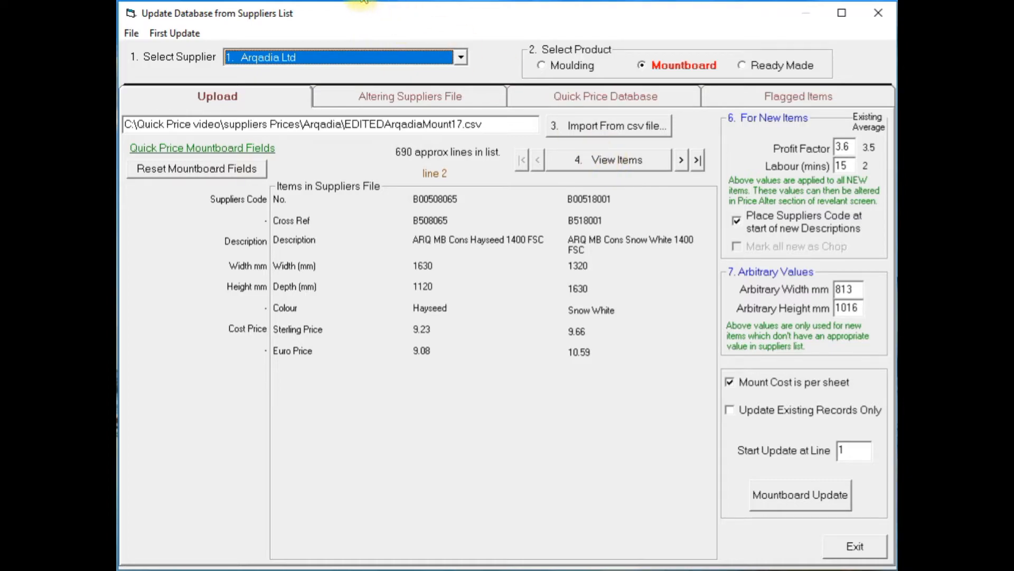
# - Switch to Excel and look through the board items on the Boards sheet of Arqadia_Pricelist_0218.xls
pyautogui.click(338, 0)
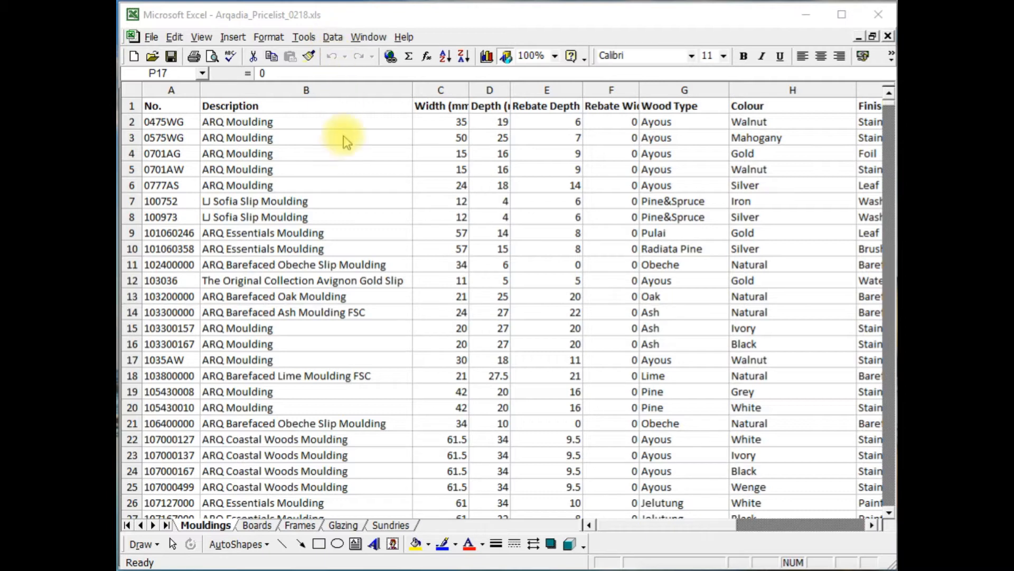
pyautogui.click(258, 527)
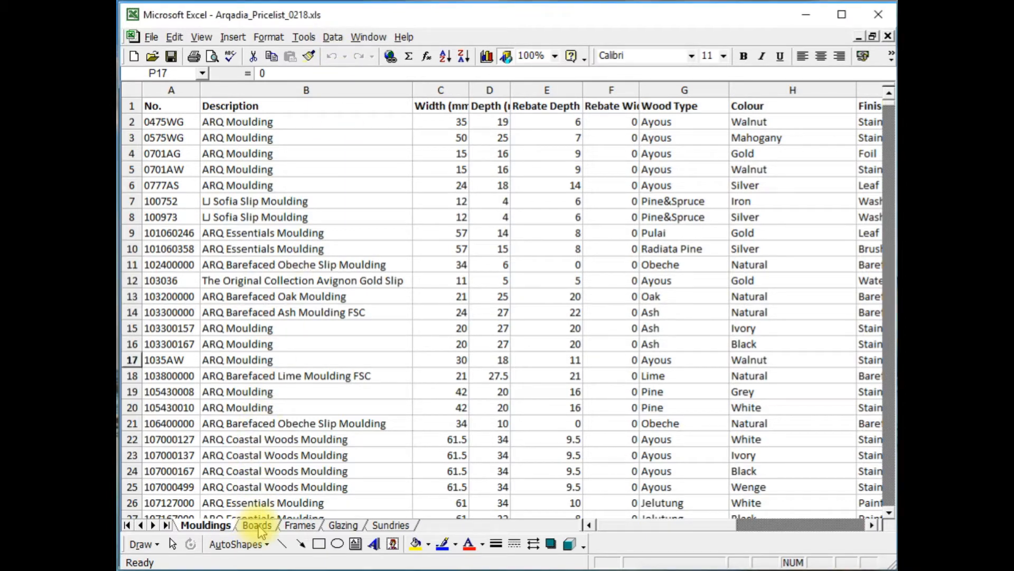
pyautogui.click(257, 525)
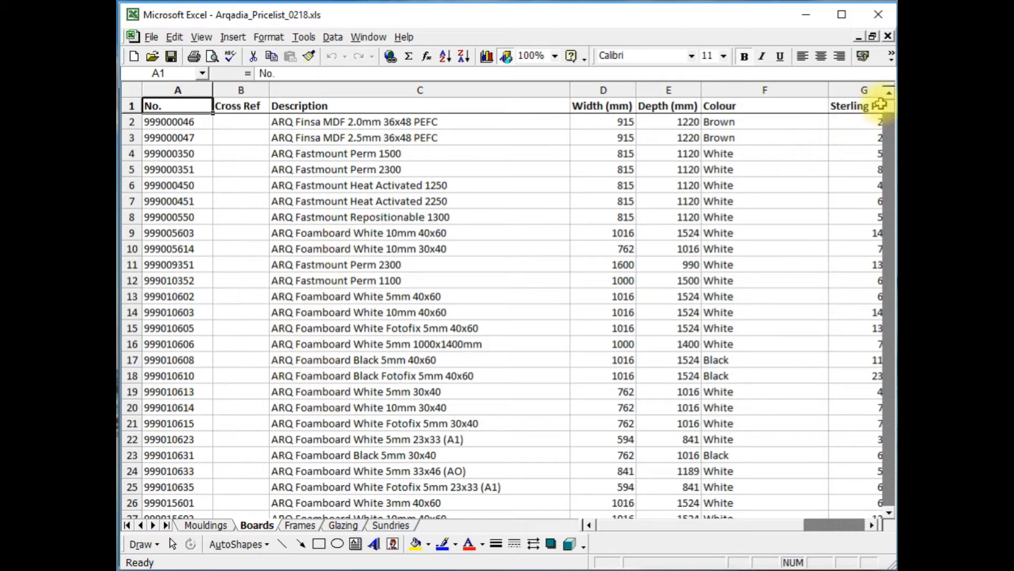
pyautogui.moveTo(885, 106); pyautogui.dragTo(886, 124)
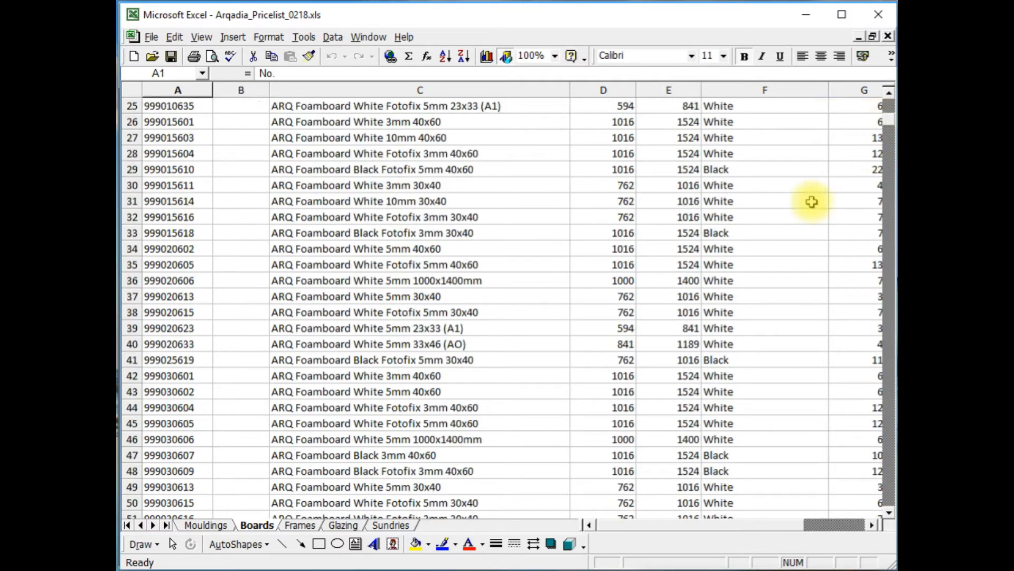
# - Examine the foamboard items further down the Boards sheet, highlighting rows 42 to 59
pyautogui.scroll(-3, 560, 317)
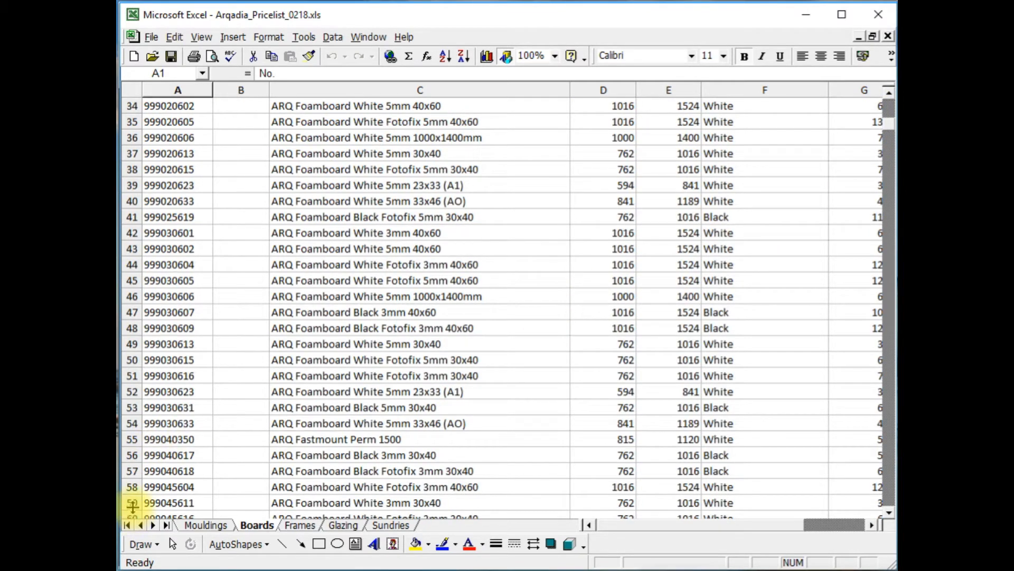
pyautogui.moveTo(132, 502); pyautogui.dragTo(158, 233)
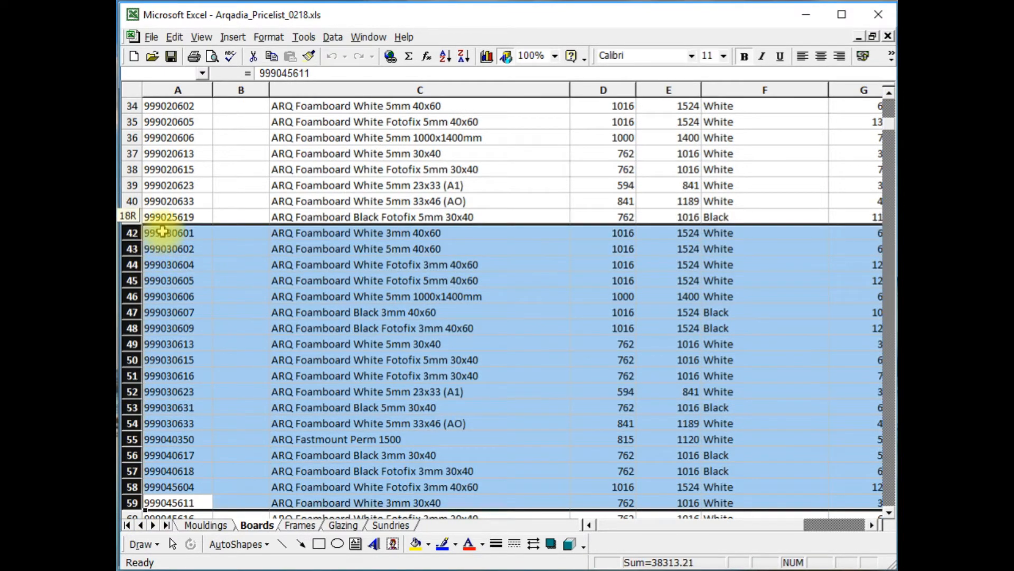
pyautogui.click(365, 204)
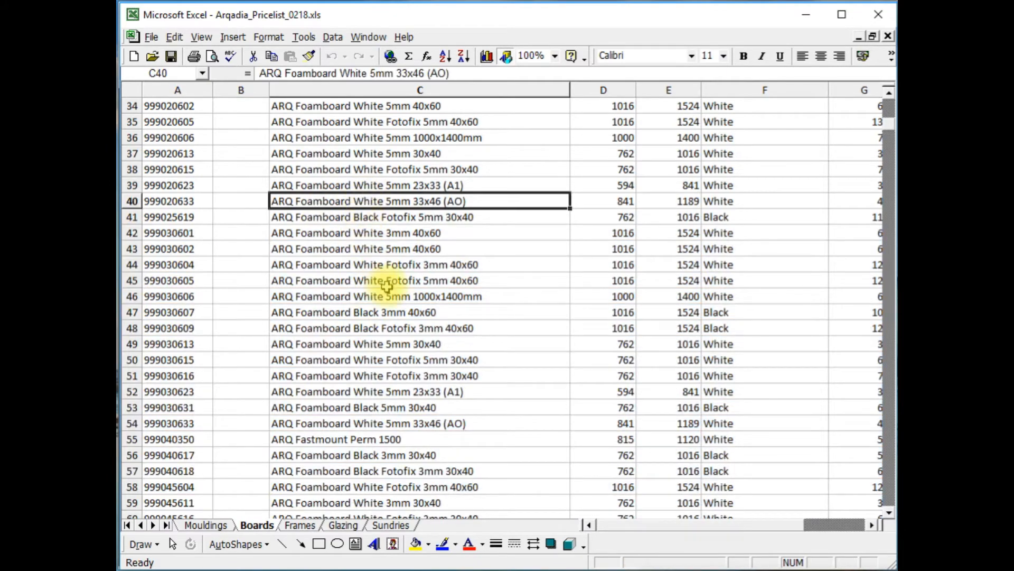
# - Look through the Mouldings sheet's columns from No. to Sterling Price, checking the options for the Cat Page column without changing it
pyautogui.click(206, 524)
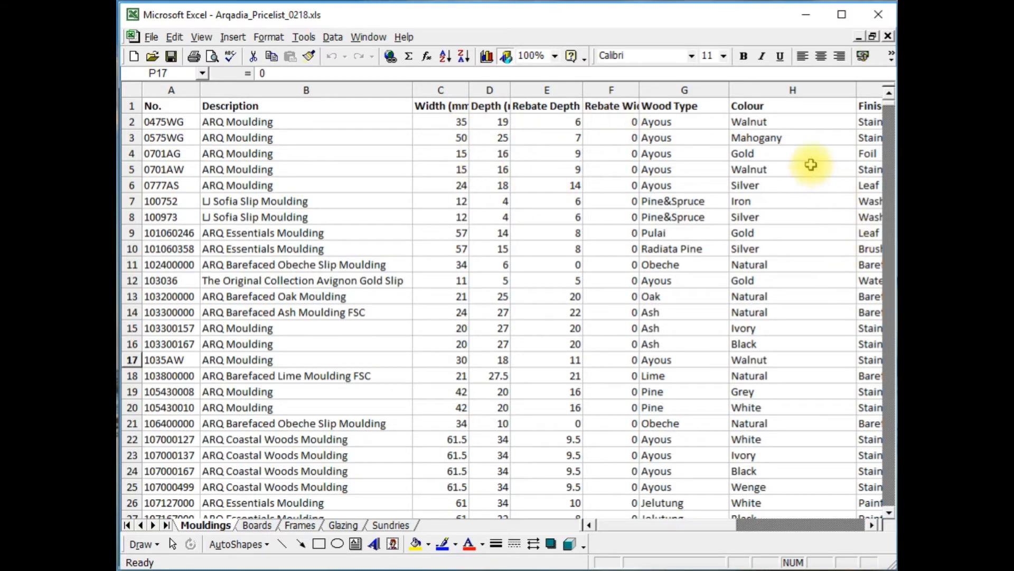
pyautogui.click(872, 525)
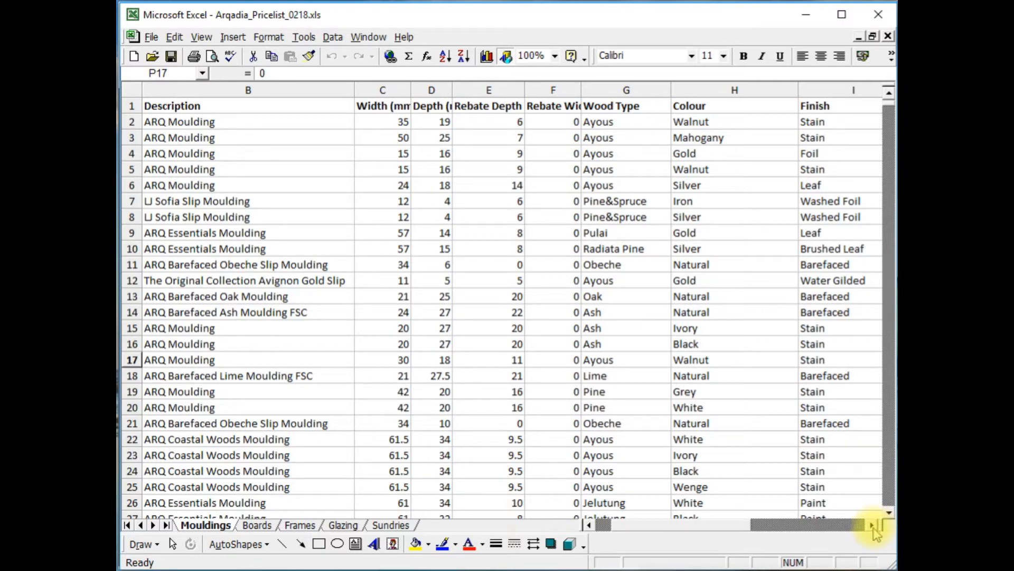
pyautogui.click(872, 524)
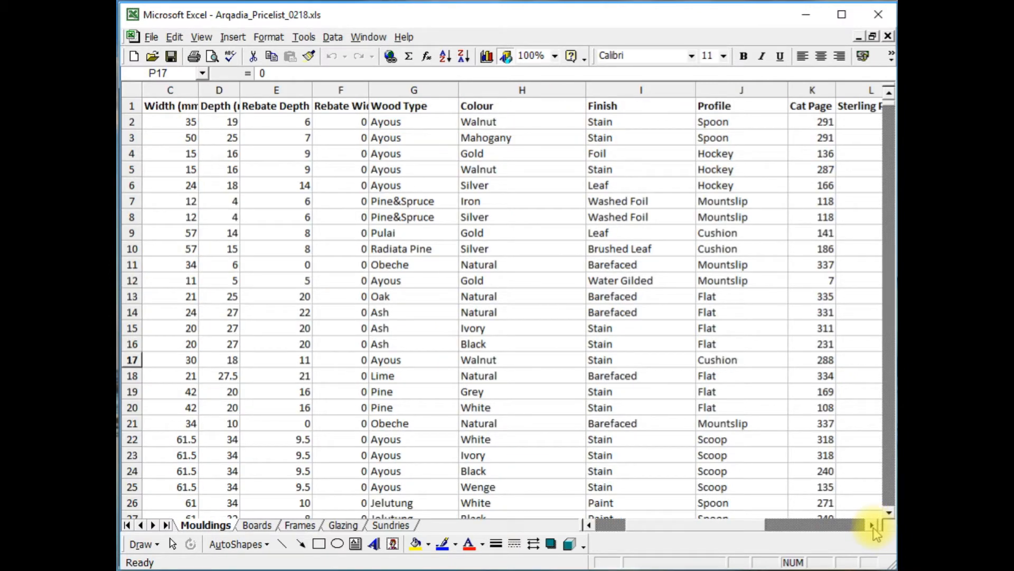
pyautogui.click(816, 89)
pyautogui.rightClick(819, 91)
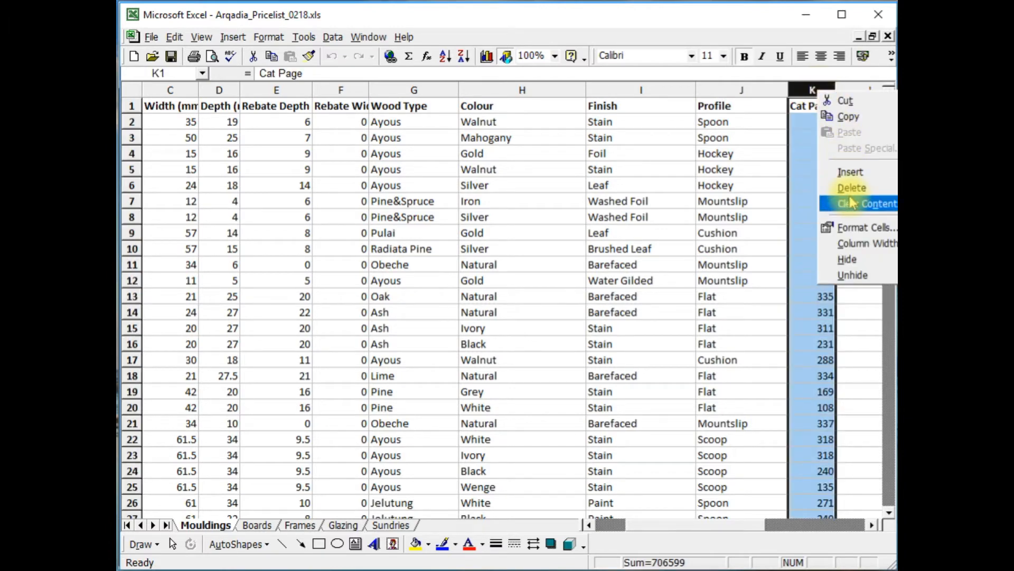
pyautogui.click(637, 113)
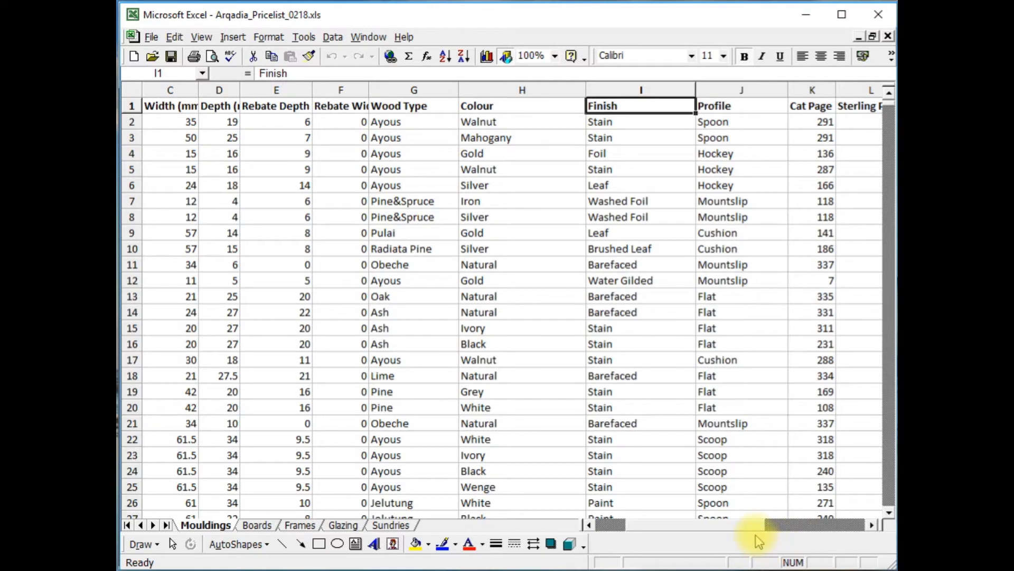
pyautogui.moveTo(746, 526); pyautogui.dragTo(705, 521)
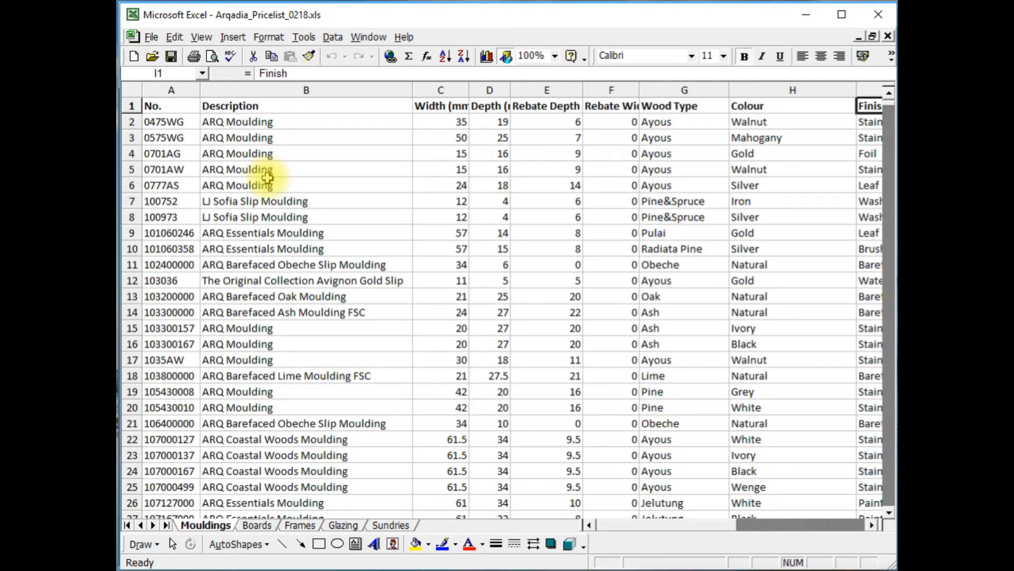
# - Save the Mouldings sheet alone as Arqadia_Pricelist_0218.csv in the 2018 folder, in CSV (Comma delimited) format
pyautogui.press('F12')
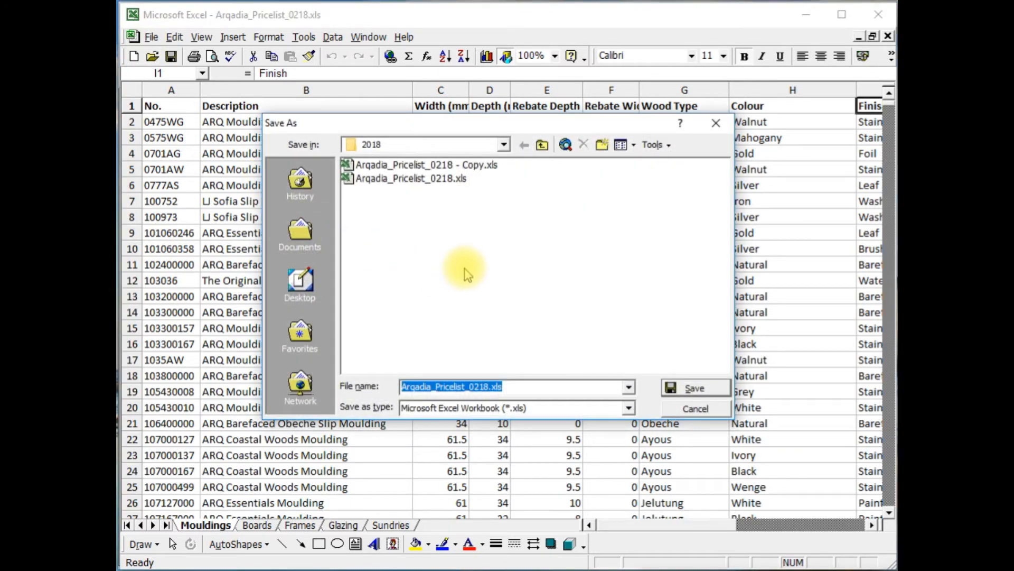
pyautogui.click(403, 387)
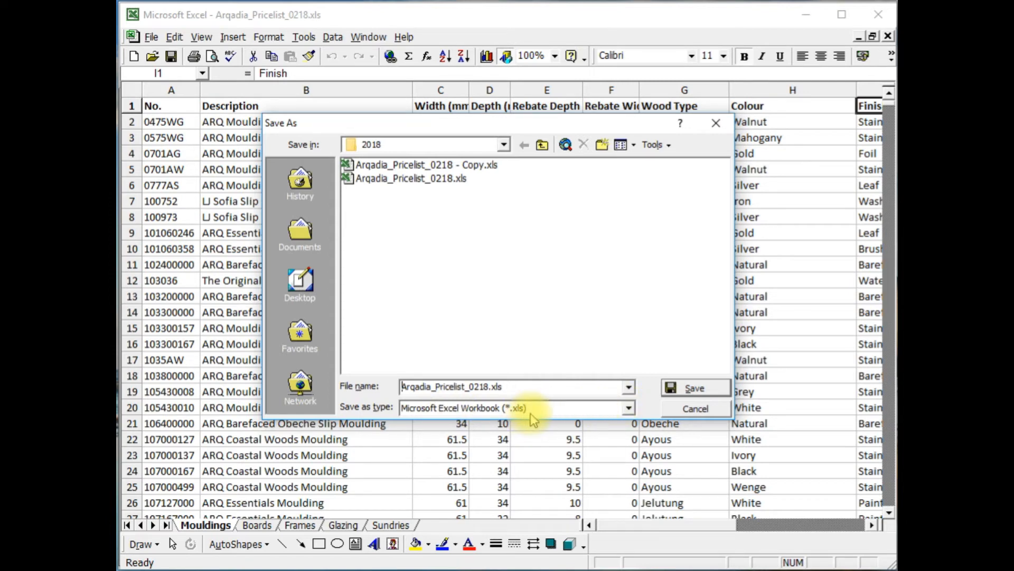
pyautogui.click(629, 408)
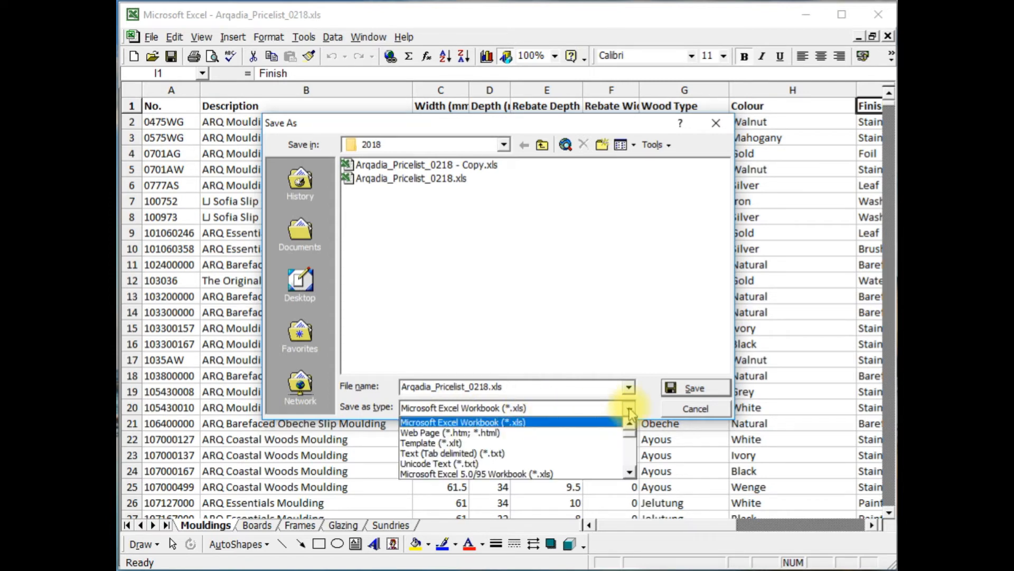
pyautogui.click(630, 471)
pyautogui.click(630, 472)
pyautogui.click(630, 472)
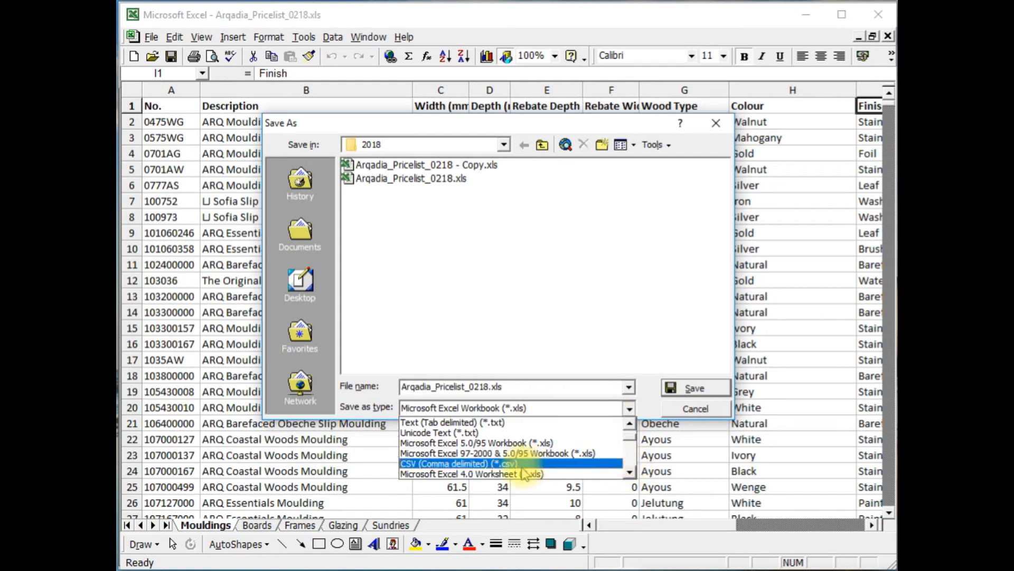
pyautogui.click(471, 464)
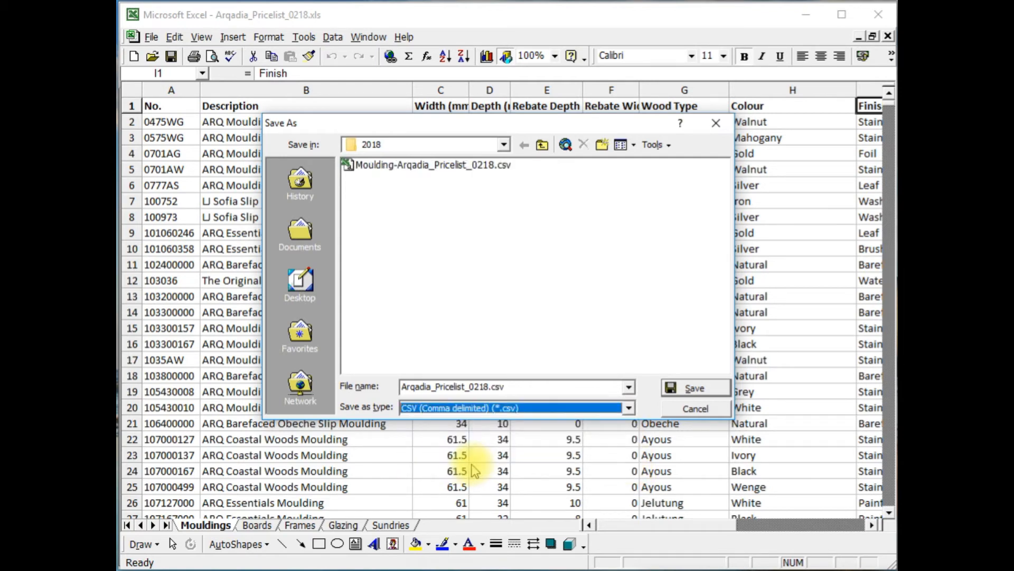
pyautogui.click(694, 390)
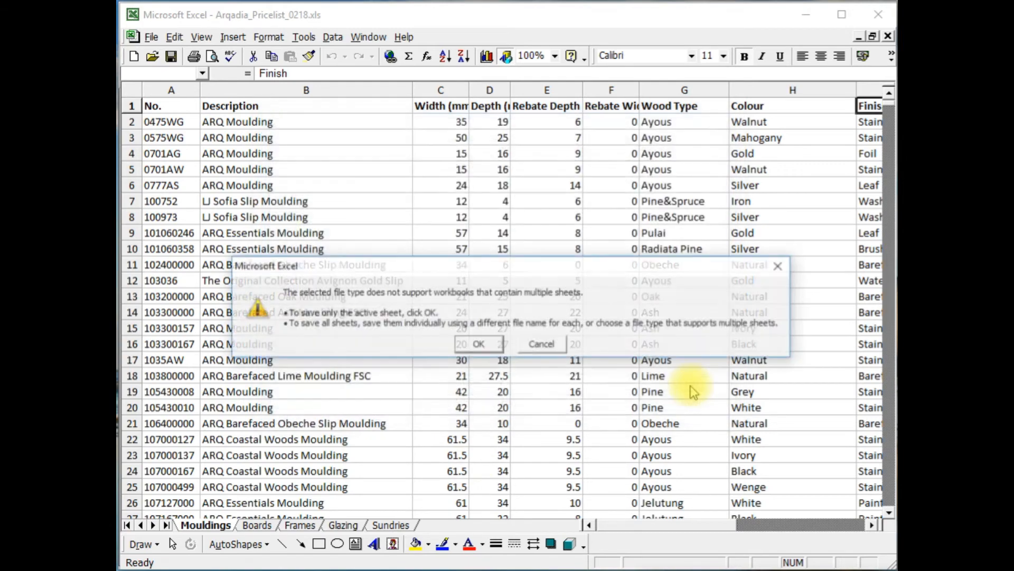
pyautogui.click(493, 346)
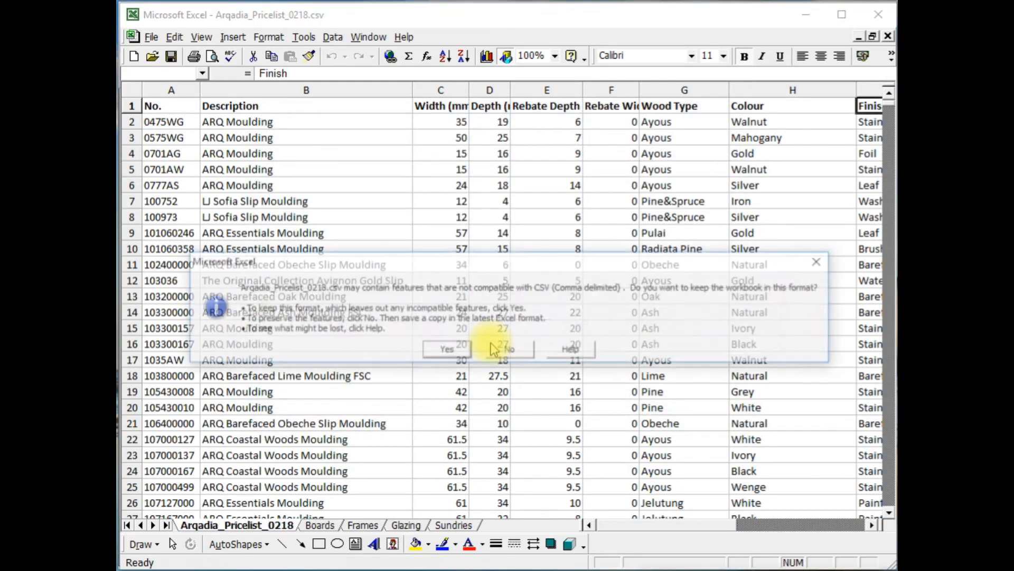
pyautogui.click(447, 351)
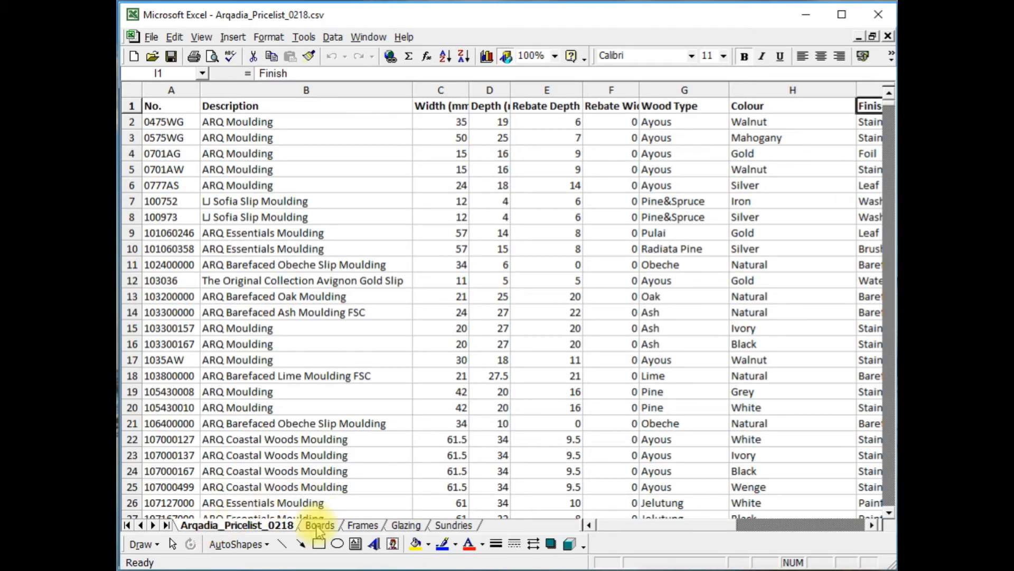
# - Check the CSV save settings for the Boards sheet without saving it, and view the Frames sheet
pyautogui.click(319, 525)
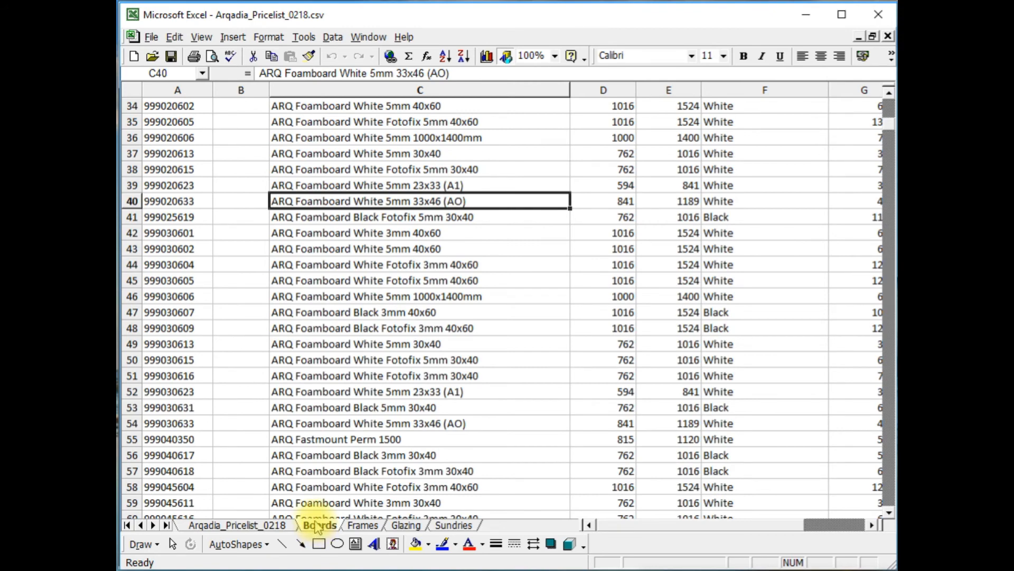
pyautogui.press('F12')
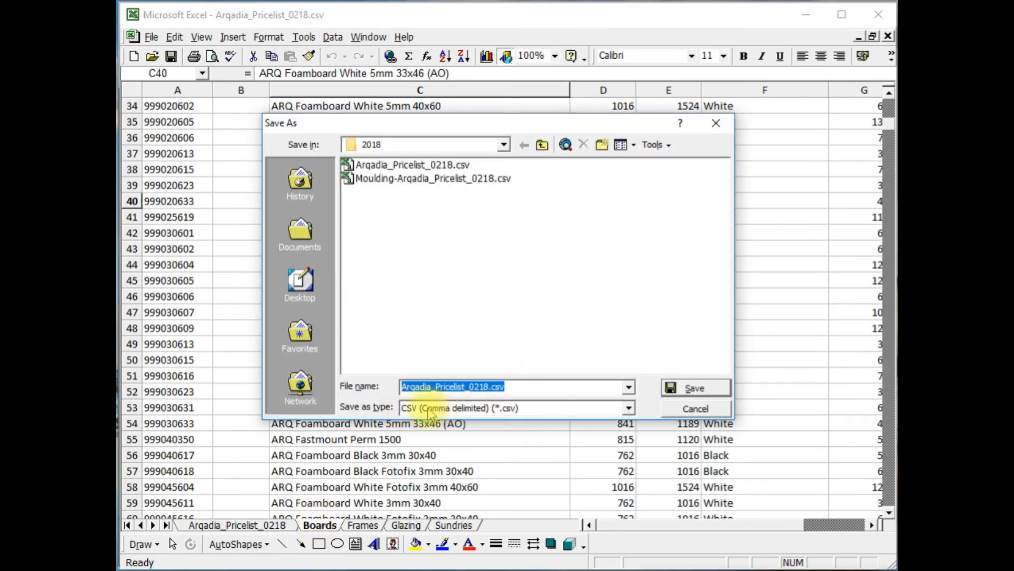
pyautogui.click(683, 391)
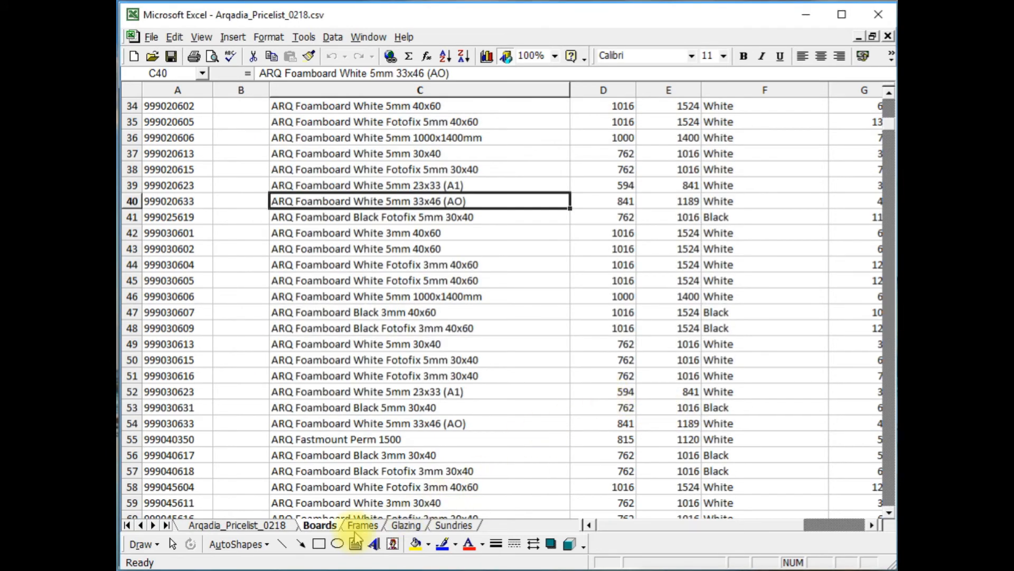
pyautogui.click(363, 525)
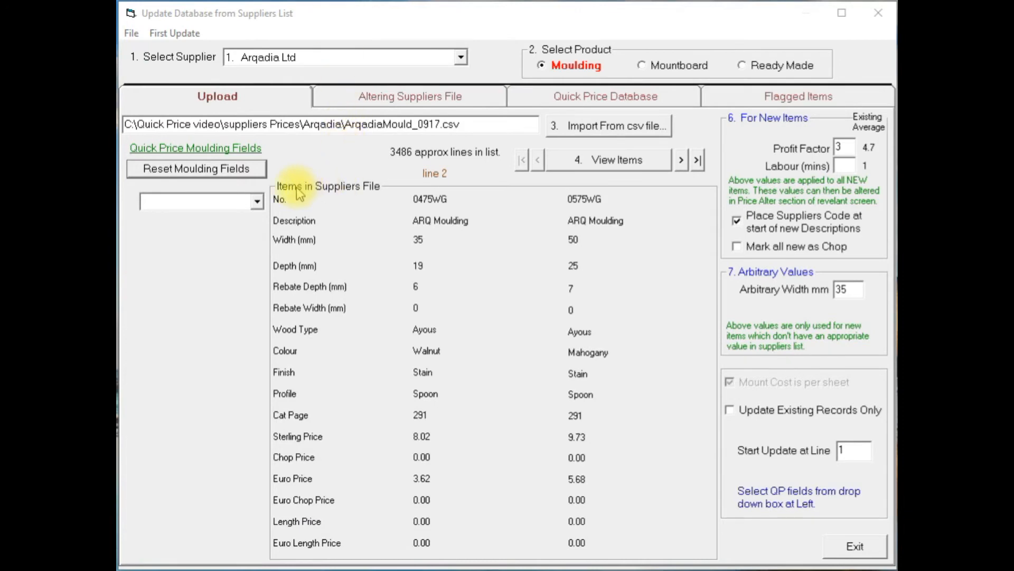
# - Assign the No. column of ArqadiaMould_0917.csv to the Suppliers Code field
pyautogui.click(258, 202)
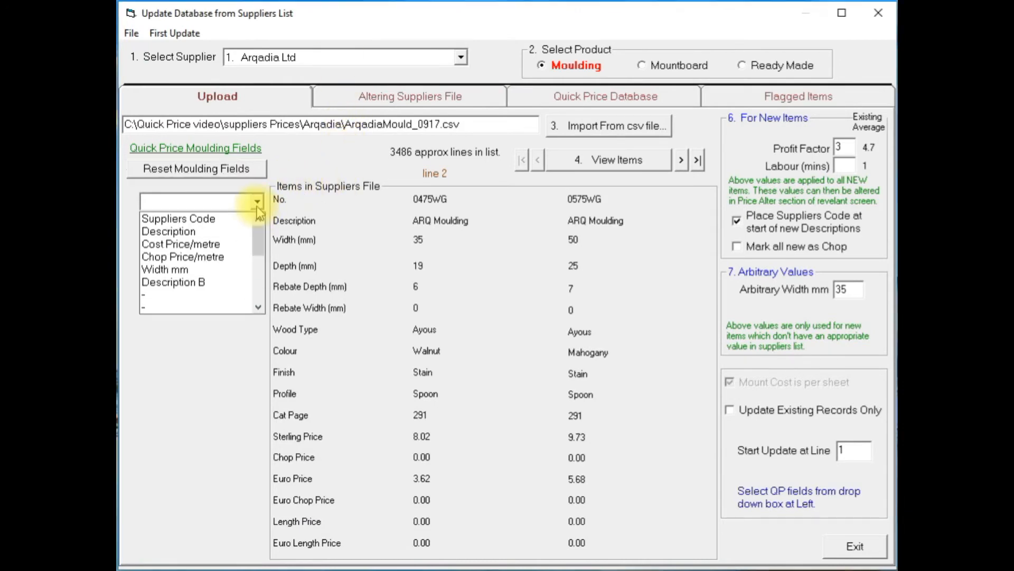
pyautogui.click(243, 218)
# - Try assigning Description B to the moulding file's Description column and clear that assignment
pyautogui.click(258, 221)
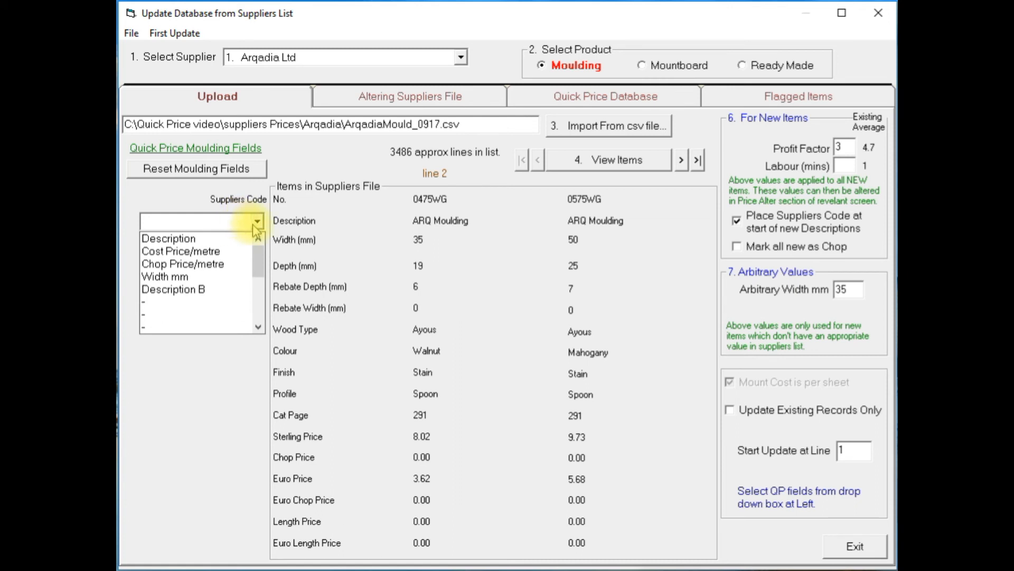
pyautogui.click(204, 290)
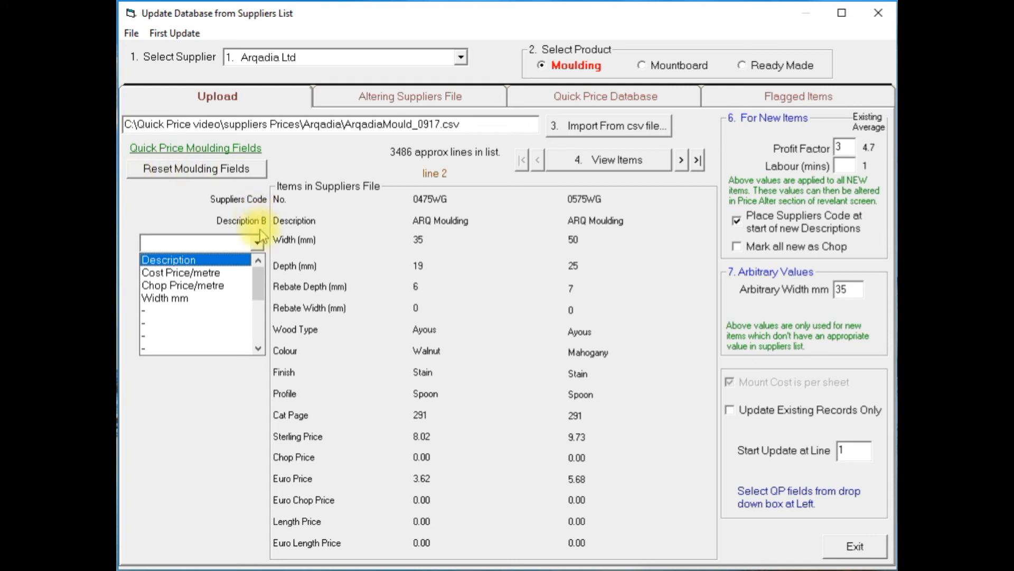
pyautogui.click(246, 224)
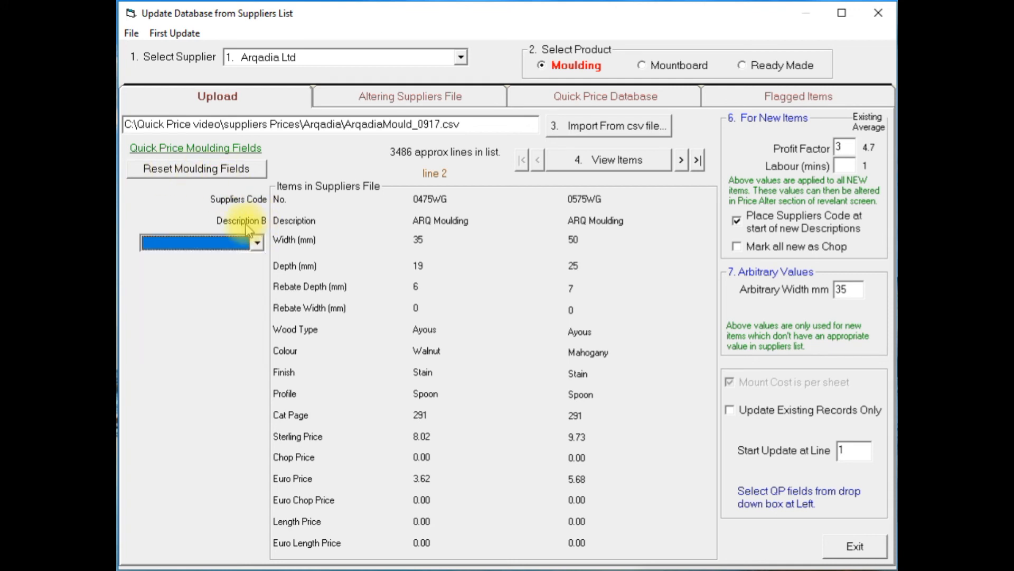
pyautogui.click(246, 224)
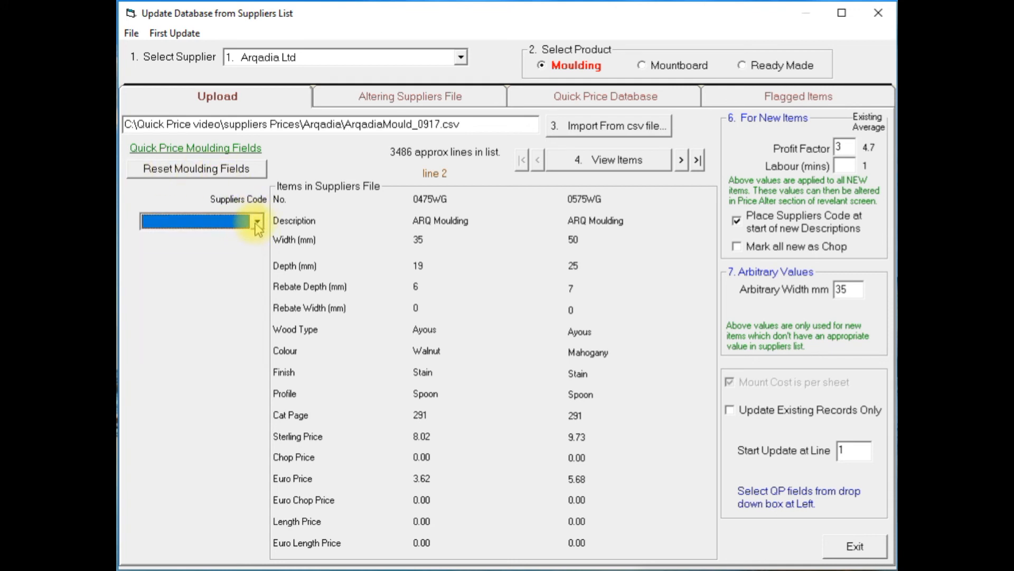
# - Assign the moulding file's Description column to the Description field
pyautogui.click(258, 221)
pyautogui.moveTo(262, 256)
pyautogui.mouseDown()
pyautogui.moveTo(261, 311)
pyautogui.moveTo(257, 246)
pyautogui.mouseUp()
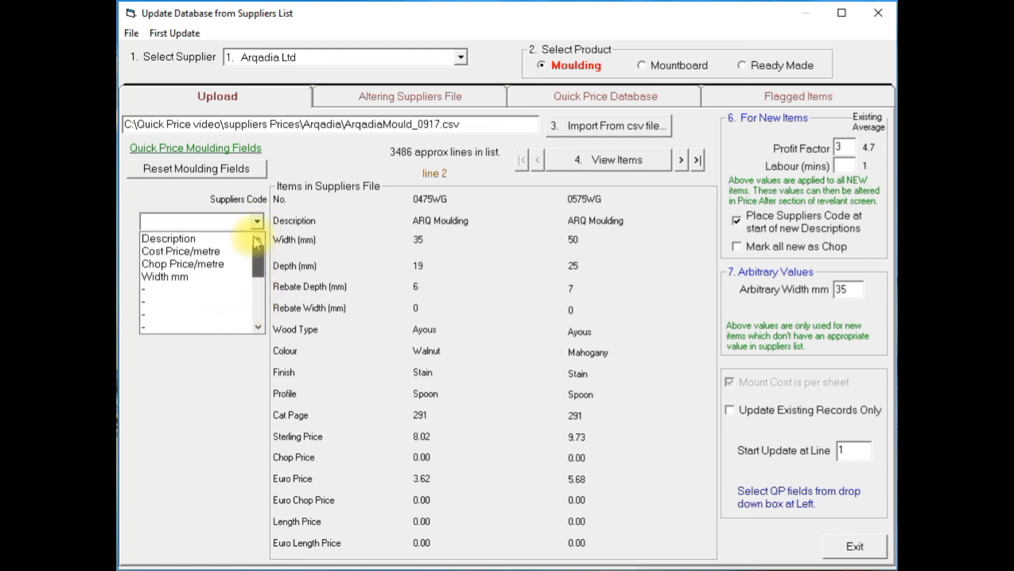
pyautogui.click(195, 240)
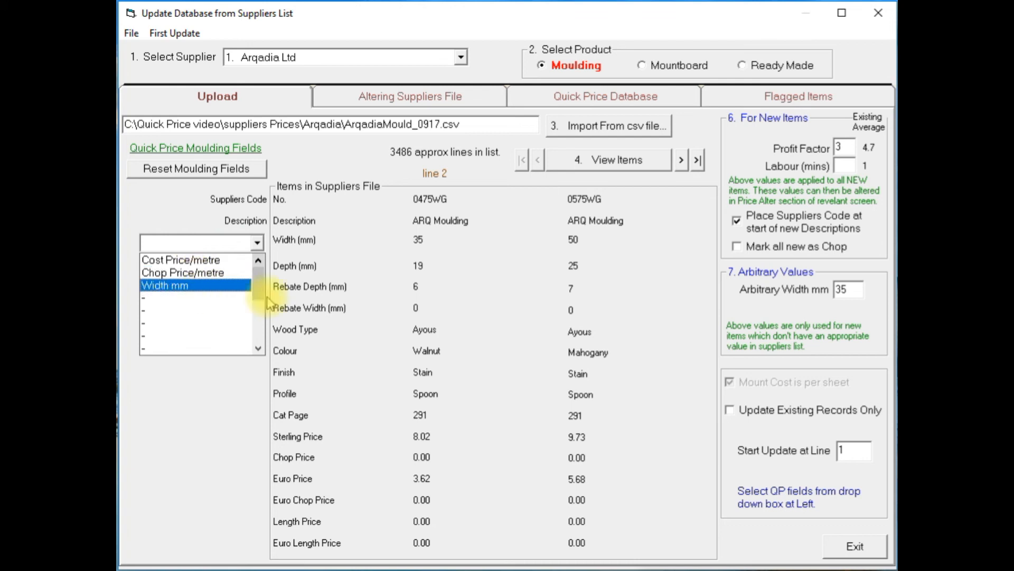